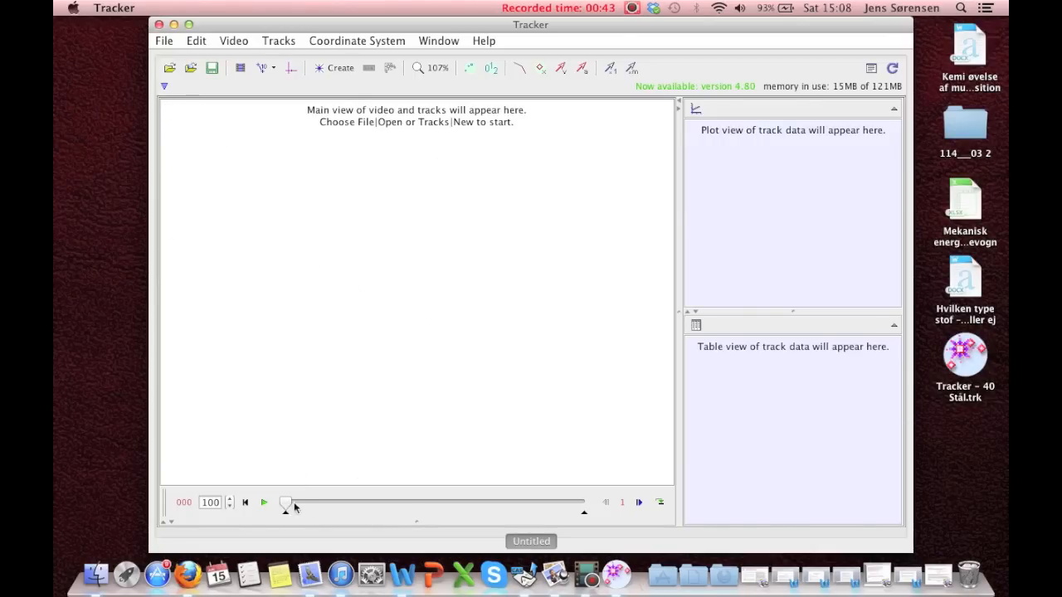
pyautogui.moveTo(285, 503); pyautogui.dragTo(264, 508)
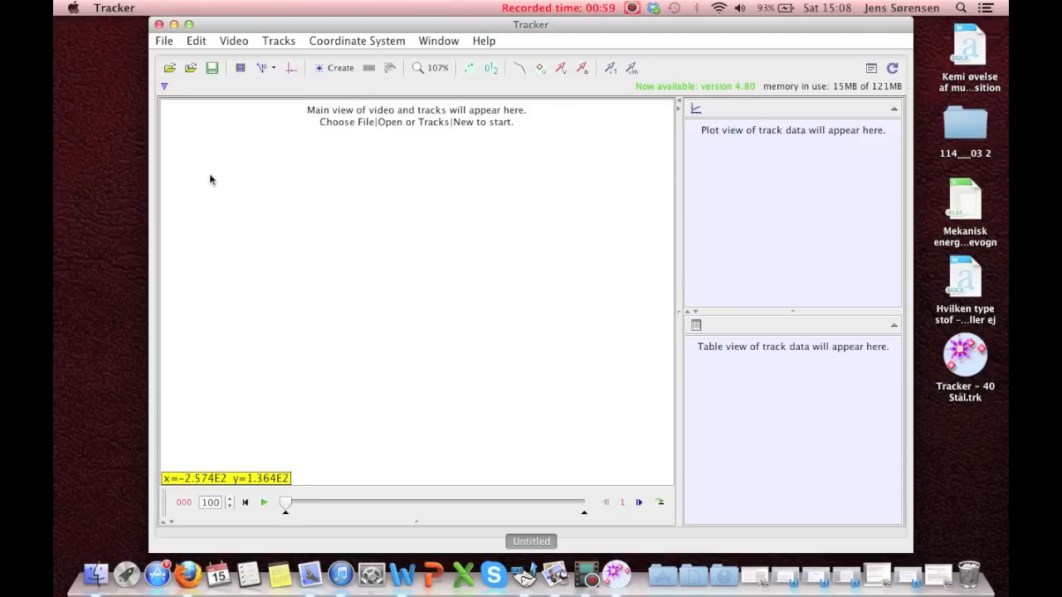
# Step: Open the video file 40 Stål.AVI from the Downloads folder
pyautogui.click(169, 70)
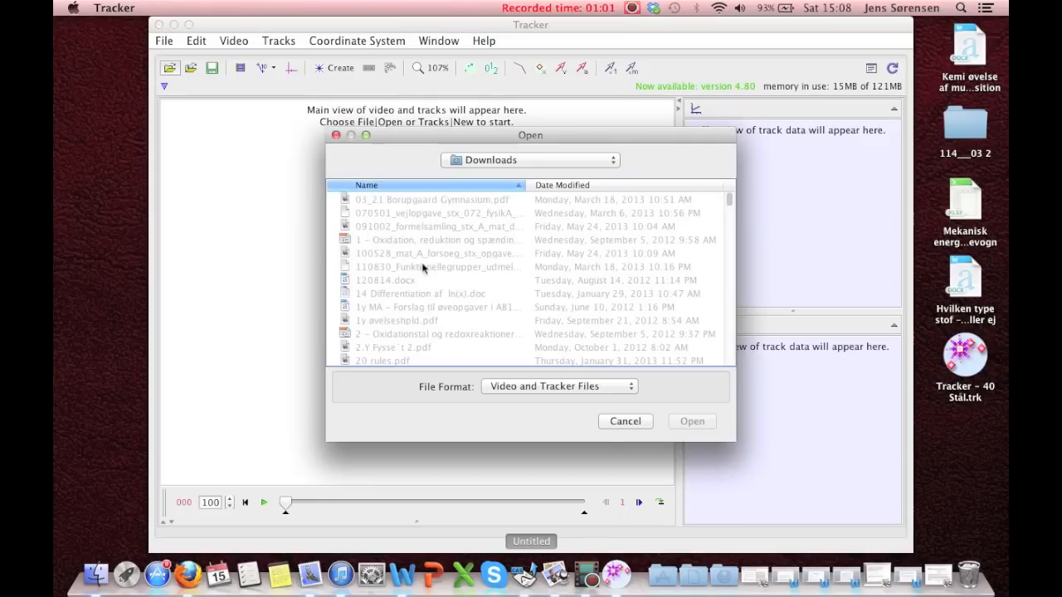
pyautogui.scroll(-10, 498, 311)
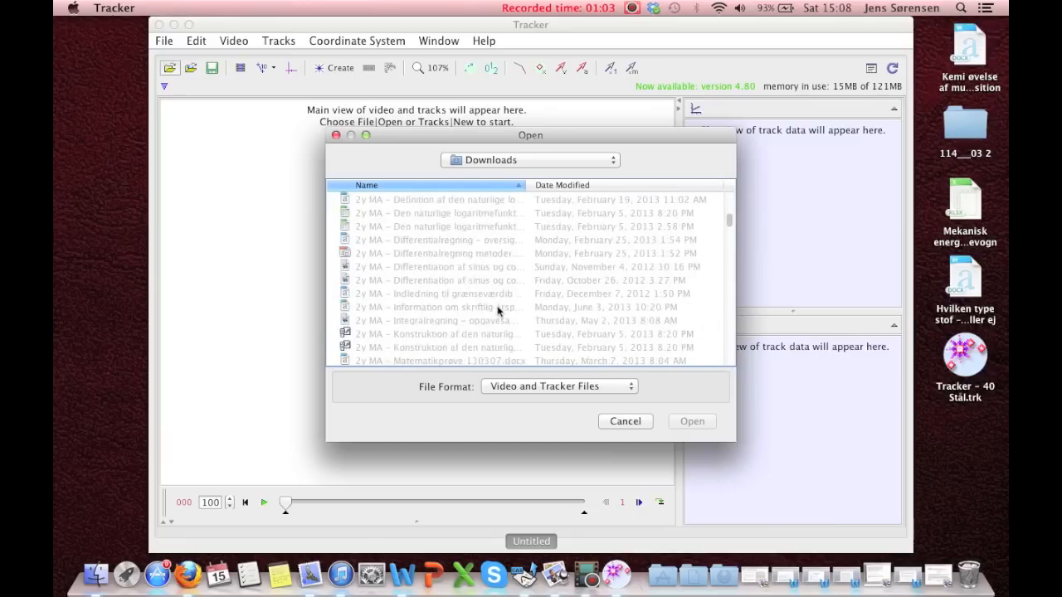
pyautogui.doubleClick(397, 253)
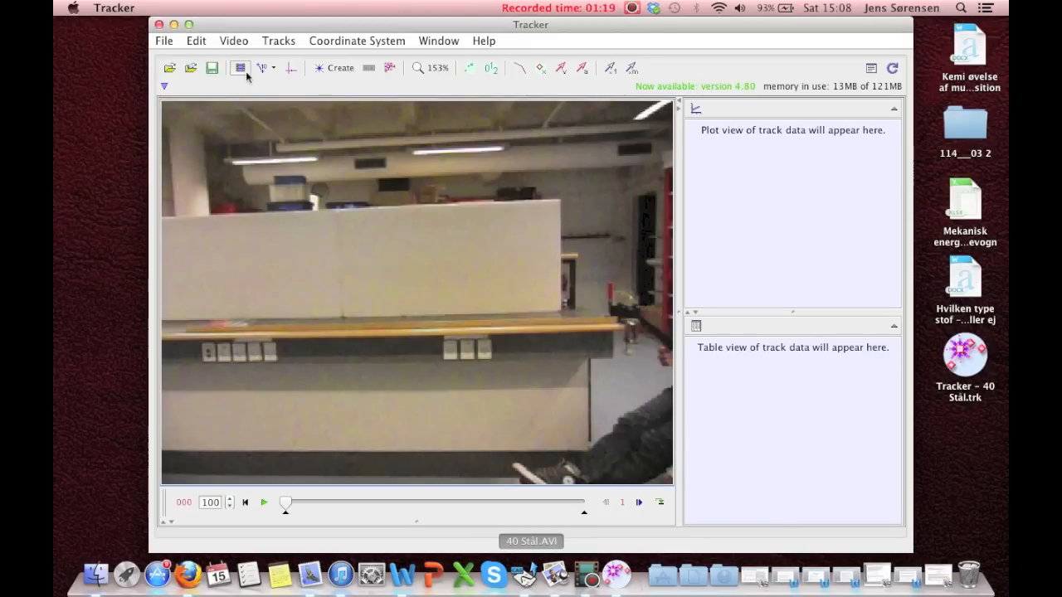
# Step: Set the video clip's frame rate to 240 frames per second in the clip settings
pyautogui.click(245, 70)
pyautogui.click(441, 334)
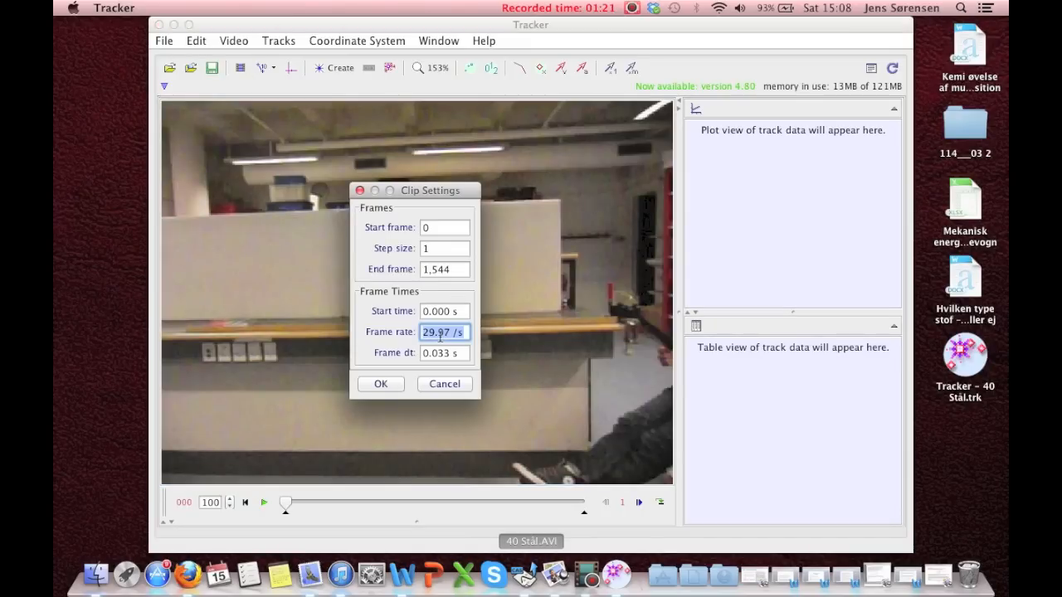
pyautogui.click(440, 335)
pyautogui.click(456, 336)
pyautogui.press('Left')
pyautogui.press('BackSpace')
pyautogui.press('BackSpace')
pyautogui.press('BackSpace')
pyautogui.press('BackSpace')
pyautogui.press('BackSpace')
pyautogui.write('240')
pyautogui.press('Return')
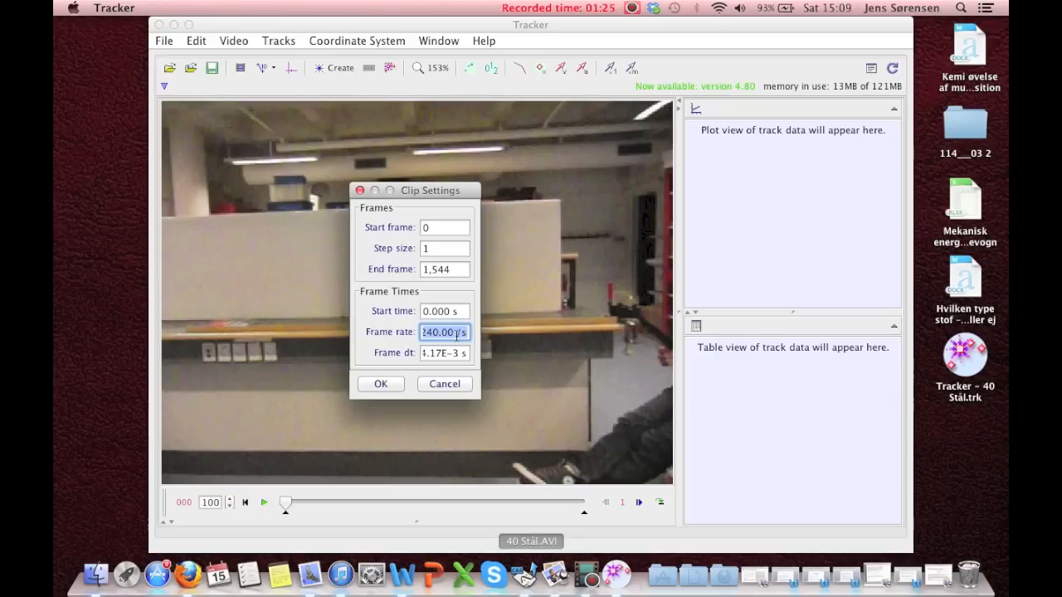
pyautogui.click(386, 385)
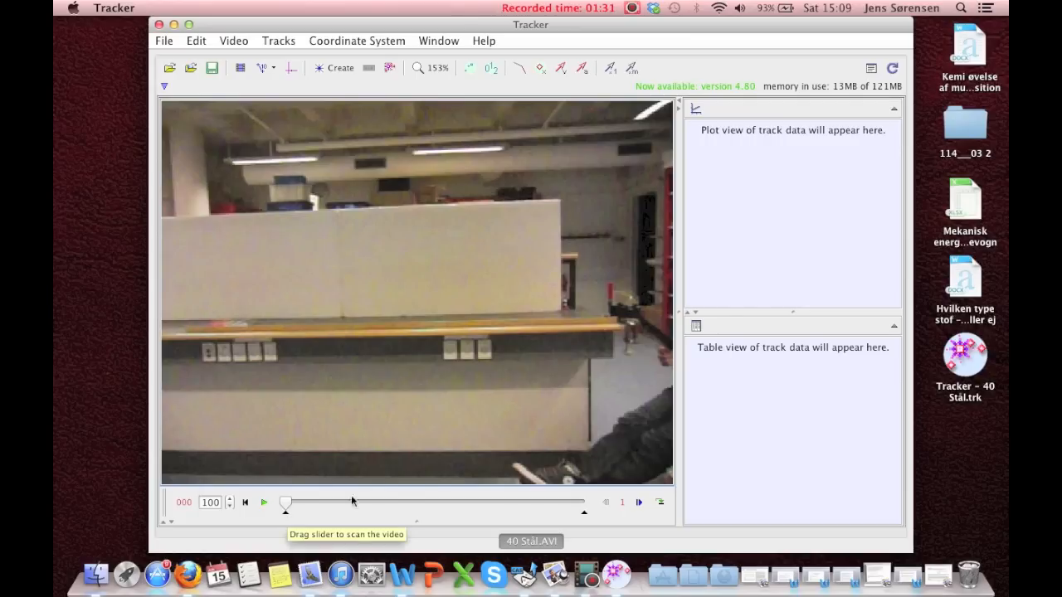
# Step: Trim the clip so it starts at frame 650 and ends at frame 793, and return to the start frame
pyautogui.moveTo(287, 517)
pyautogui.mouseDown()
pyautogui.moveTo(421, 514)
pyautogui.moveTo(411, 519)
pyautogui.mouseUp()
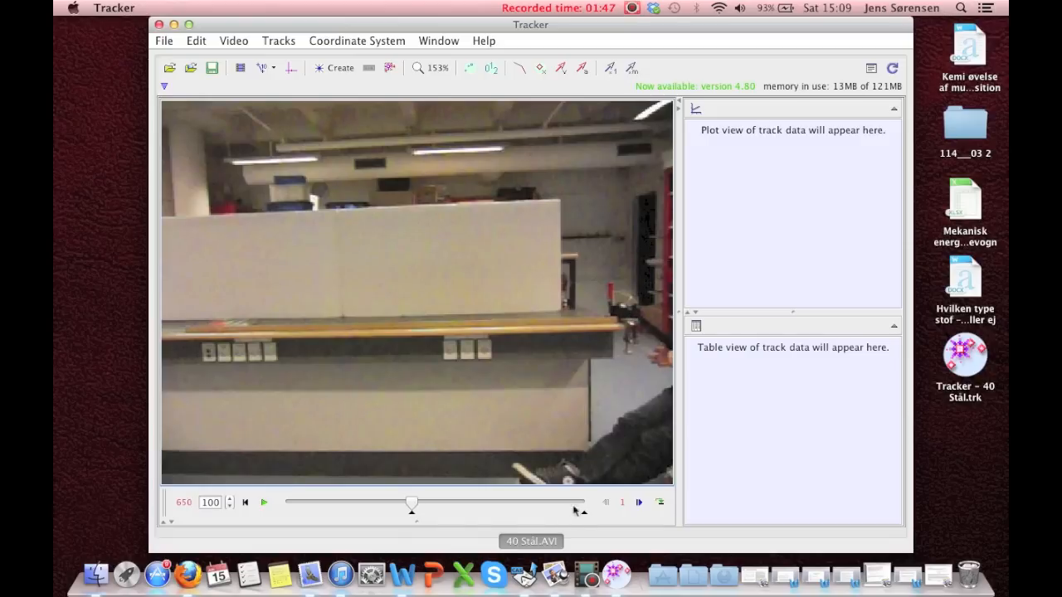
pyautogui.moveTo(588, 519); pyautogui.dragTo(543, 520)
pyautogui.moveTo(414, 504)
pyautogui.mouseDown()
pyautogui.moveTo(451, 504)
pyautogui.moveTo(441, 519)
pyautogui.mouseUp()
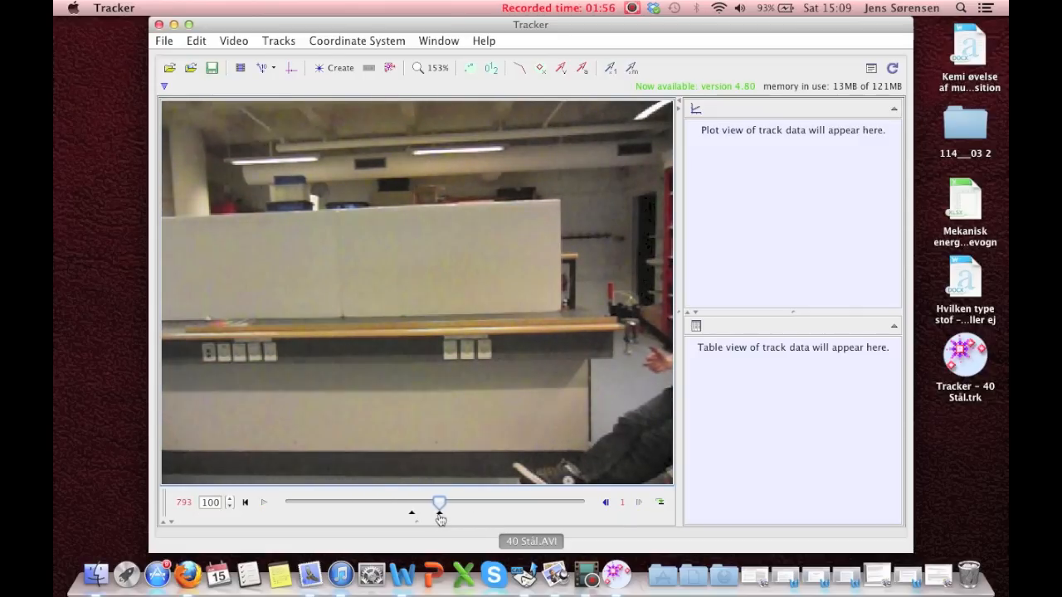
pyautogui.click(245, 502)
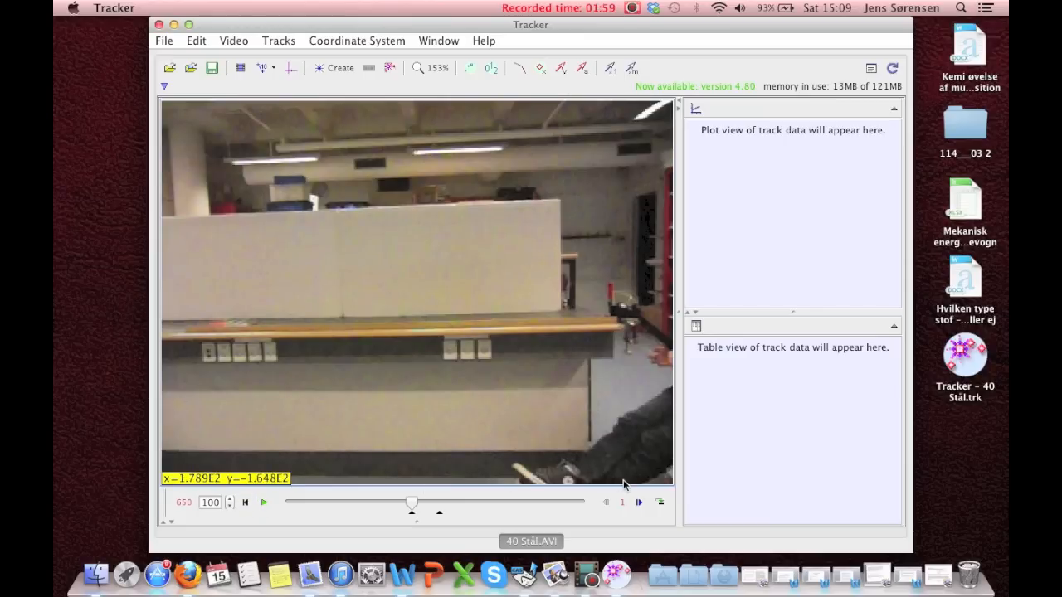
# Step: Add a calibration stick and stretch it along the table's wooden front edge, ending at the table corner below the launcher
pyautogui.click(261, 68)
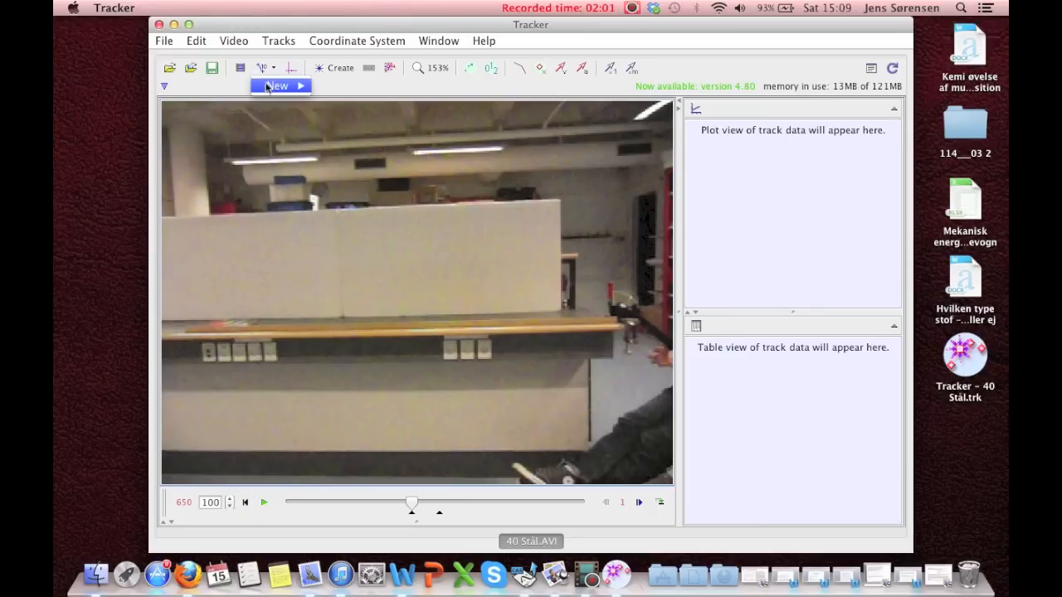
pyautogui.moveTo(282, 85)
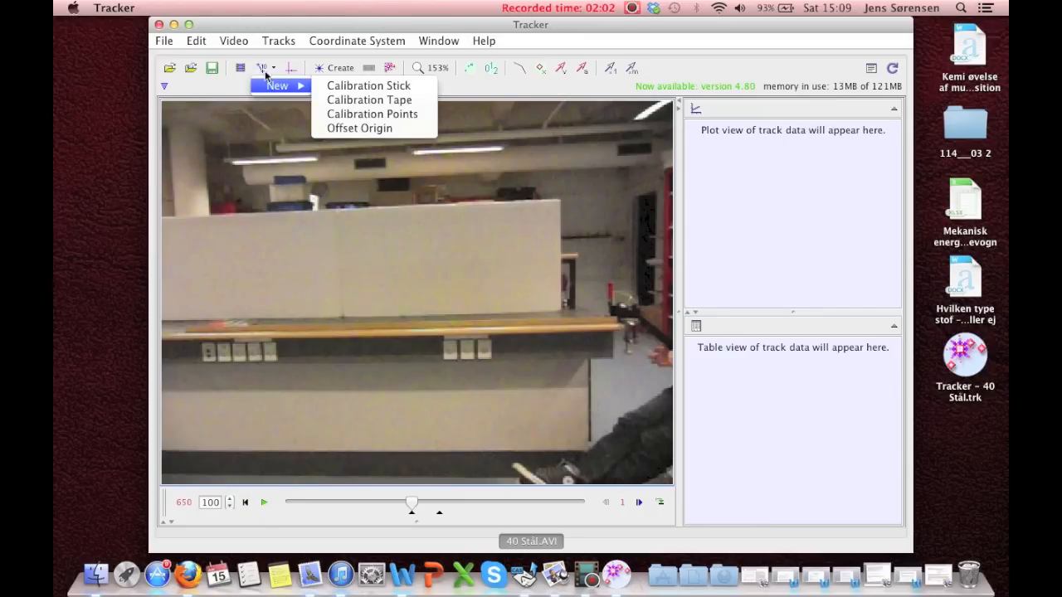
pyautogui.click(369, 87)
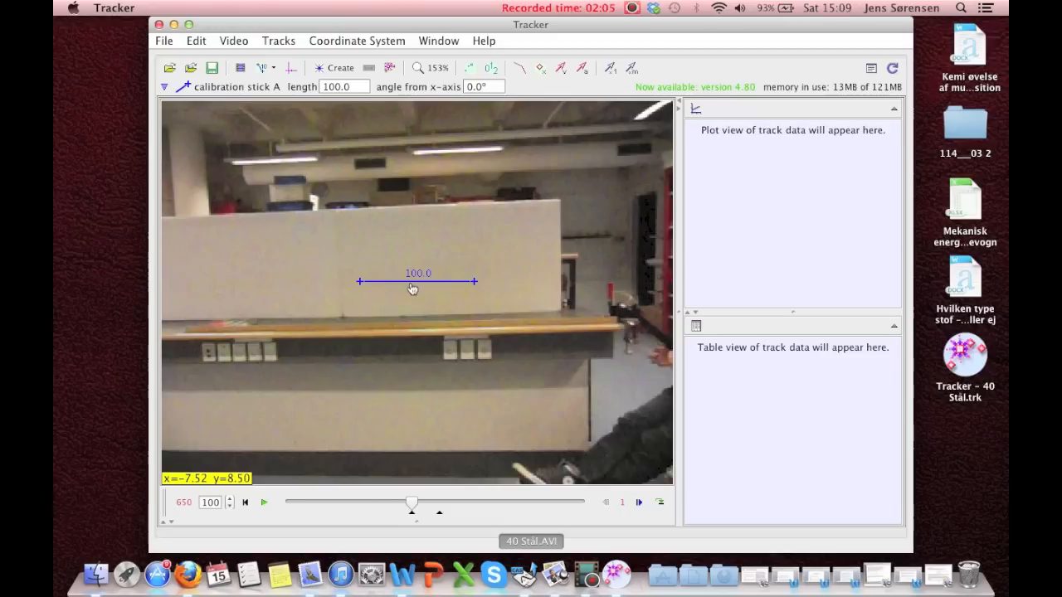
pyautogui.moveTo(407, 282); pyautogui.dragTo(363, 313)
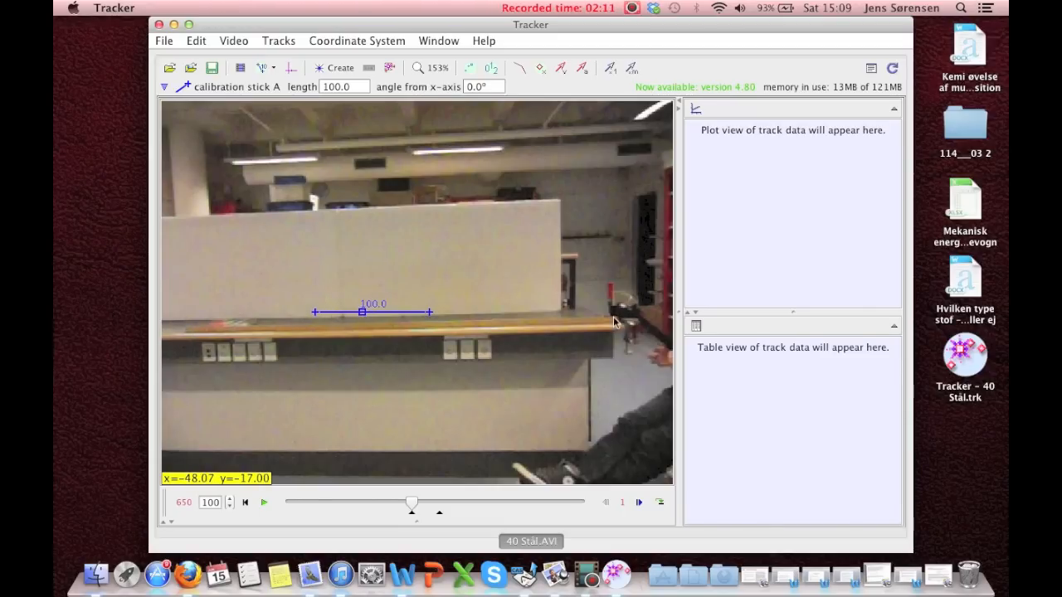
pyautogui.moveTo(316, 312); pyautogui.dragTo(188, 331)
pyautogui.moveTo(430, 312); pyautogui.dragTo(617, 321)
# Step: Set the calibration stick's length to 200
pyautogui.click(403, 315)
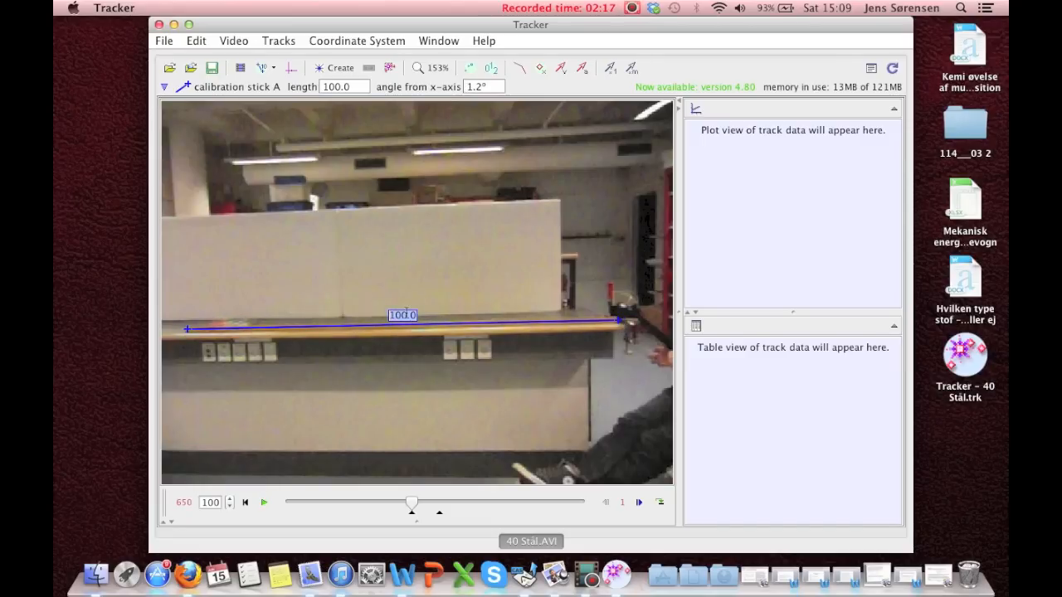
pyautogui.write('200')
pyautogui.press('Return')
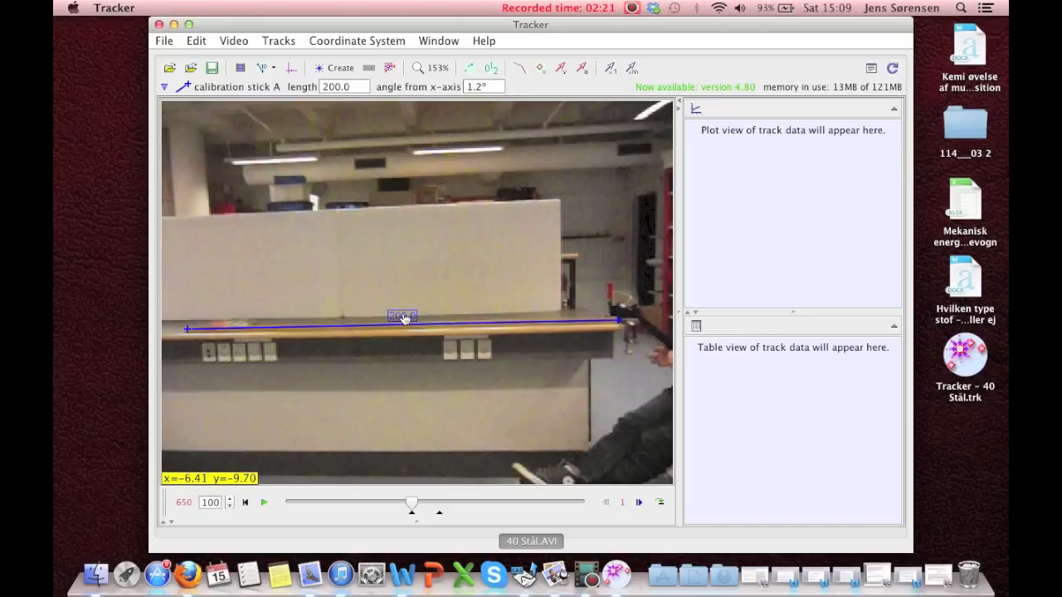
# Step: Show the coordinate axes, place their origin on the launcher at the table's end, and set their angle from horizontal to 1.0°
pyautogui.click(292, 69)
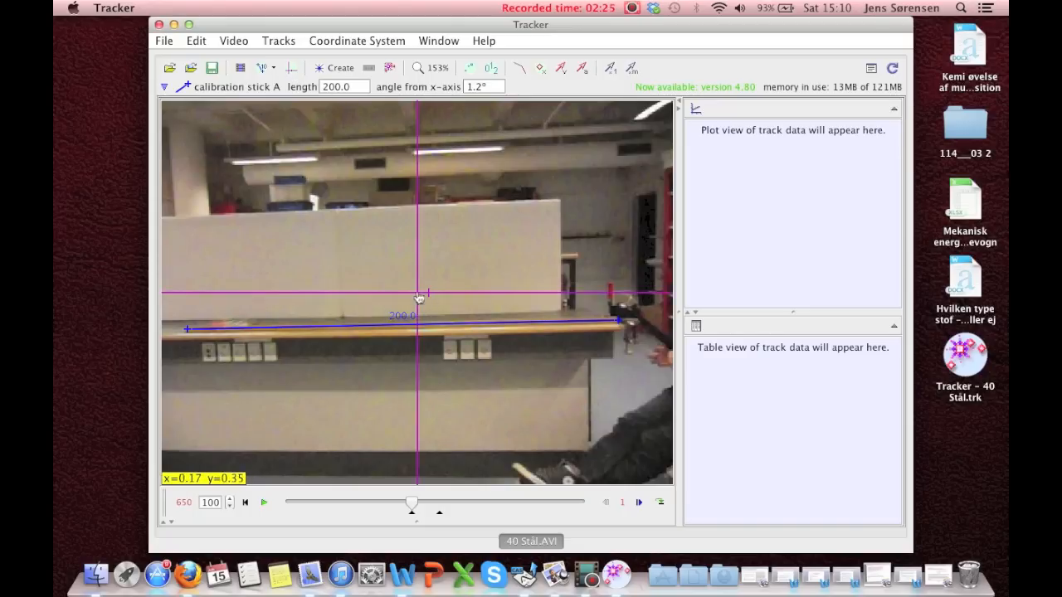
pyautogui.moveTo(420, 297); pyautogui.dragTo(622, 307)
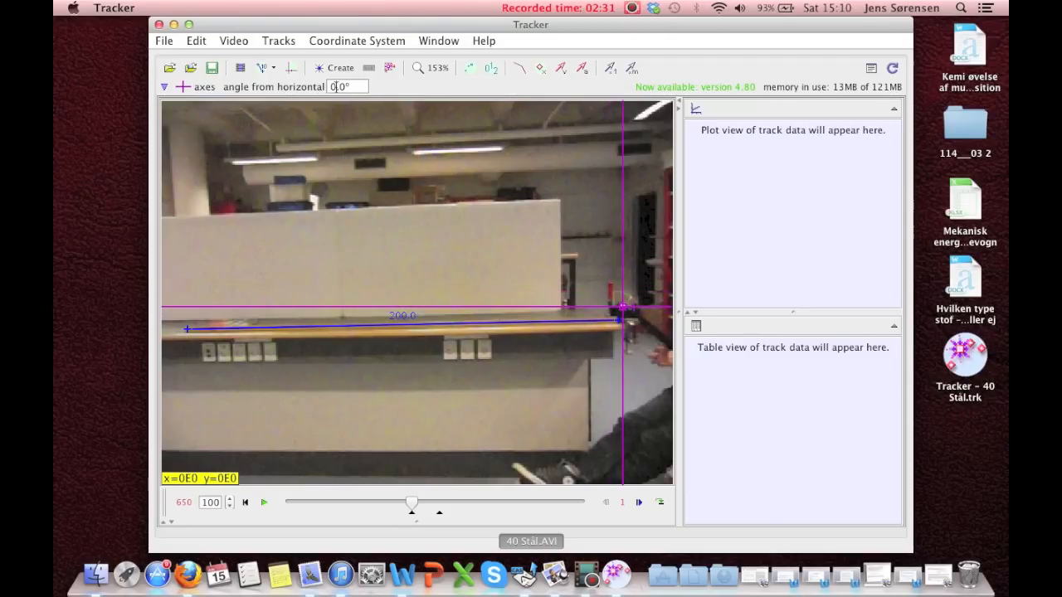
pyautogui.press('BackSpace')
pyautogui.write('1')
pyautogui.press('Return')
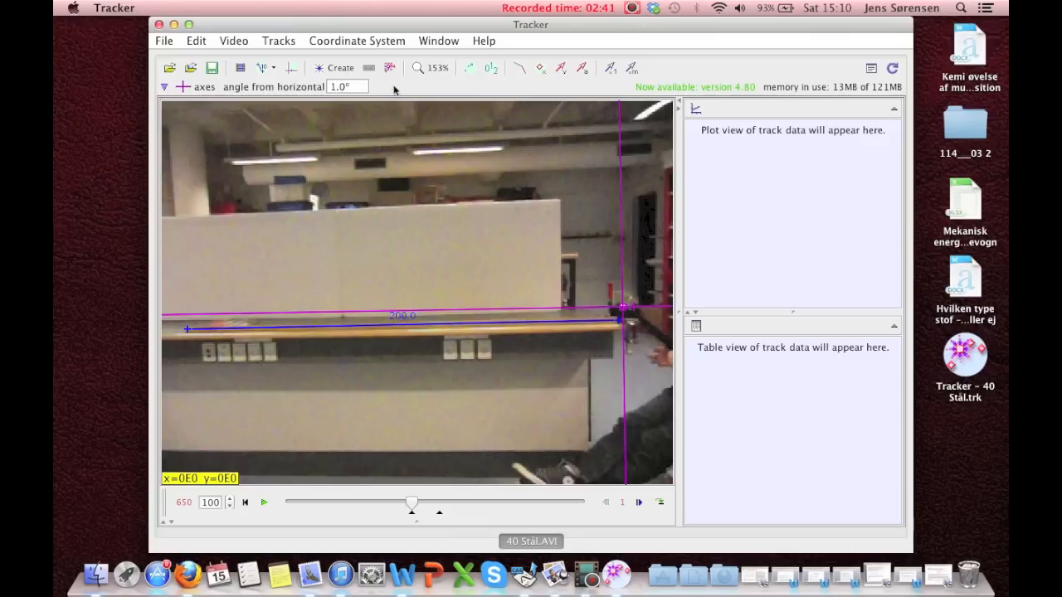
# Step: Create a point mass track and turn on Mark by Default for it
pyautogui.click(337, 71)
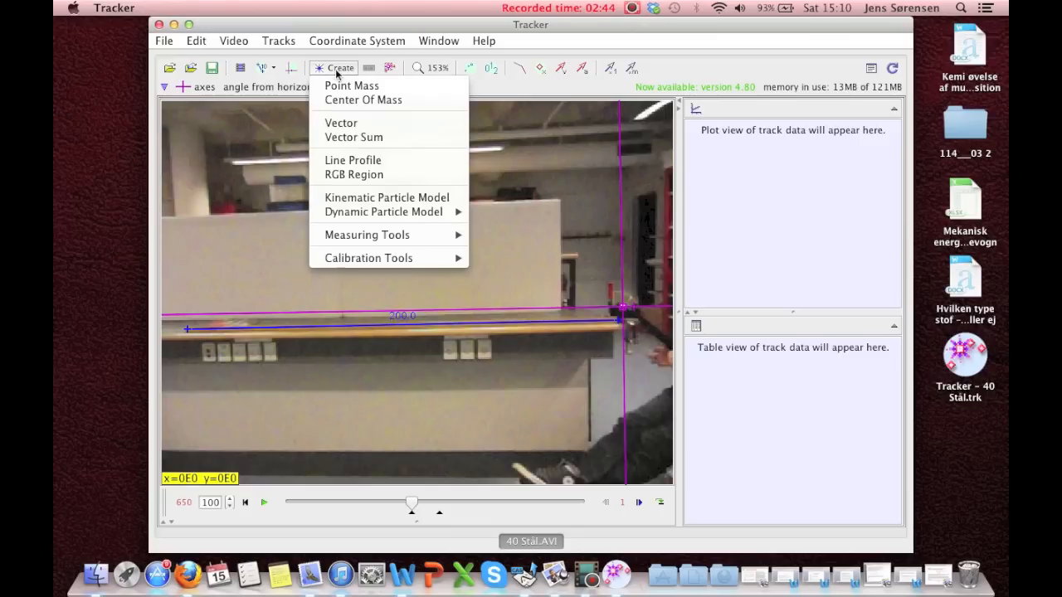
pyautogui.click(396, 88)
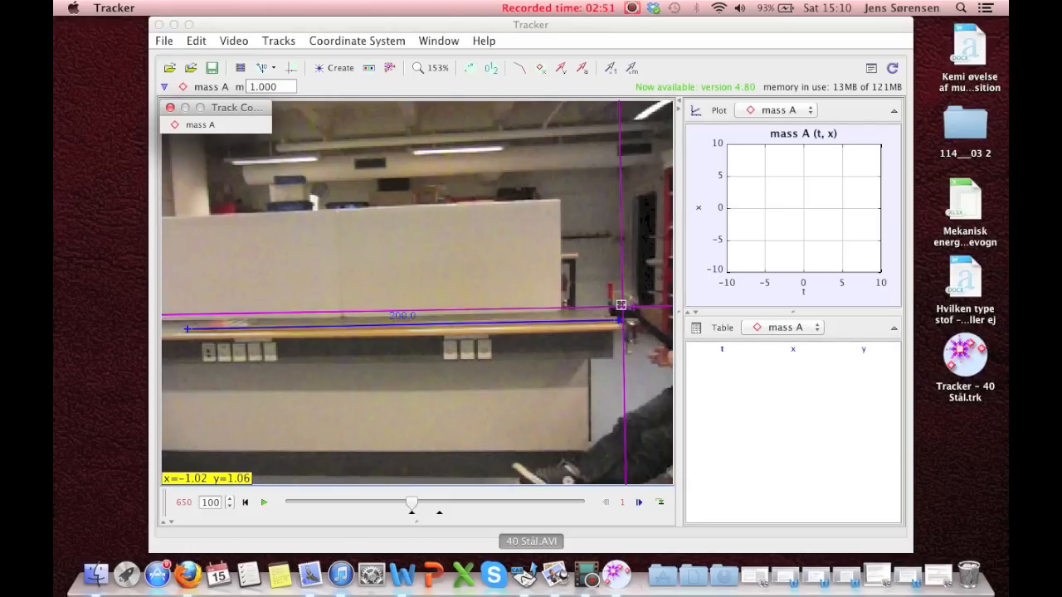
pyautogui.click(207, 125)
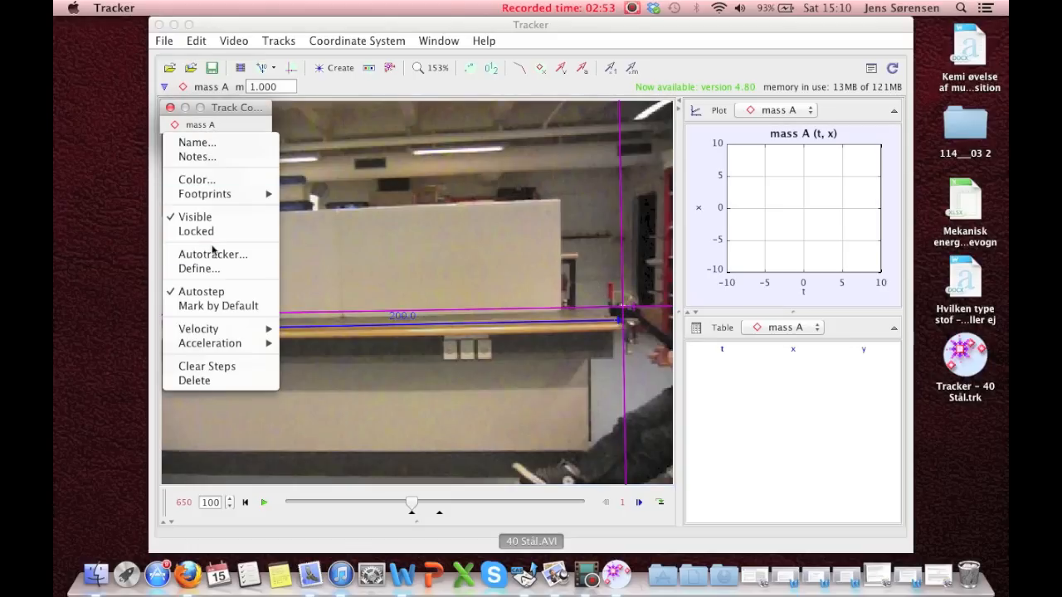
pyautogui.click(211, 306)
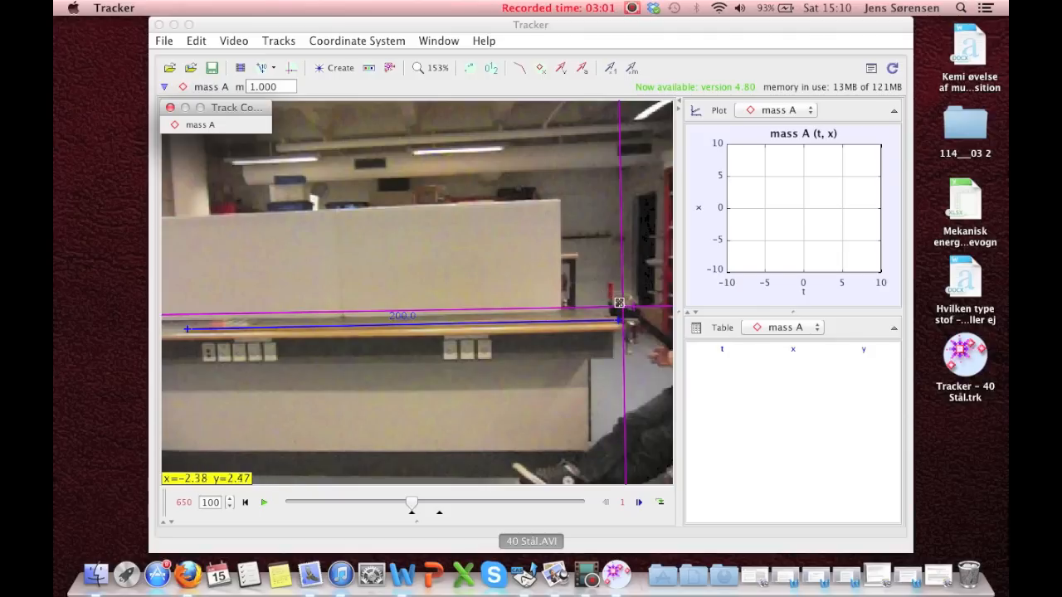
# Step: Mark the projectile's position near the launcher for the point mass in each frame from 650 to 655
pyautogui.keyDown('shift'); pyautogui.click(619, 308); pyautogui.keyUp('shift')
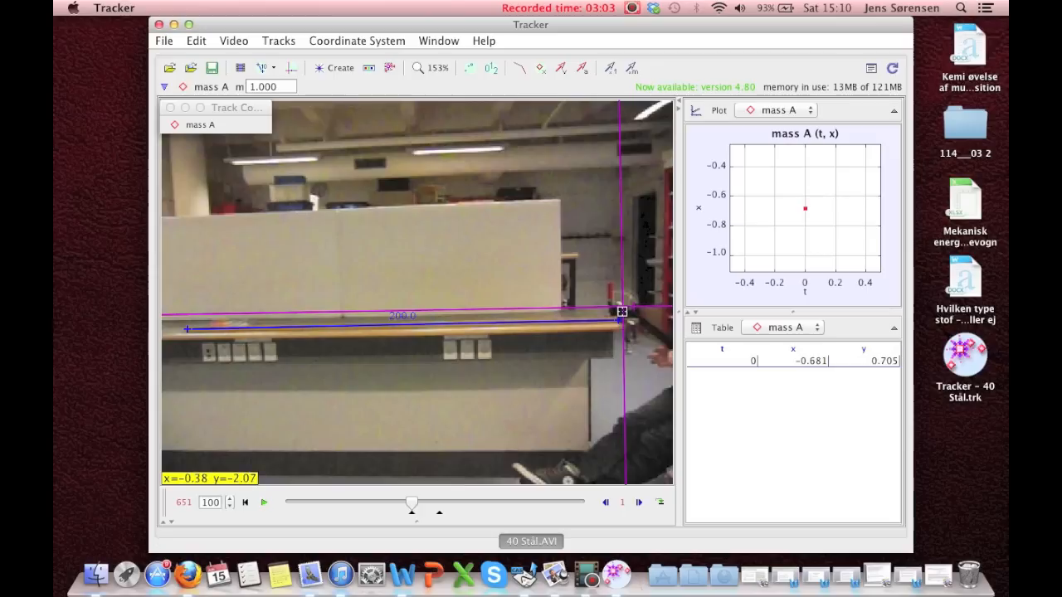
pyautogui.keyDown('shift'); pyautogui.click(619, 309); pyautogui.keyUp('shift')
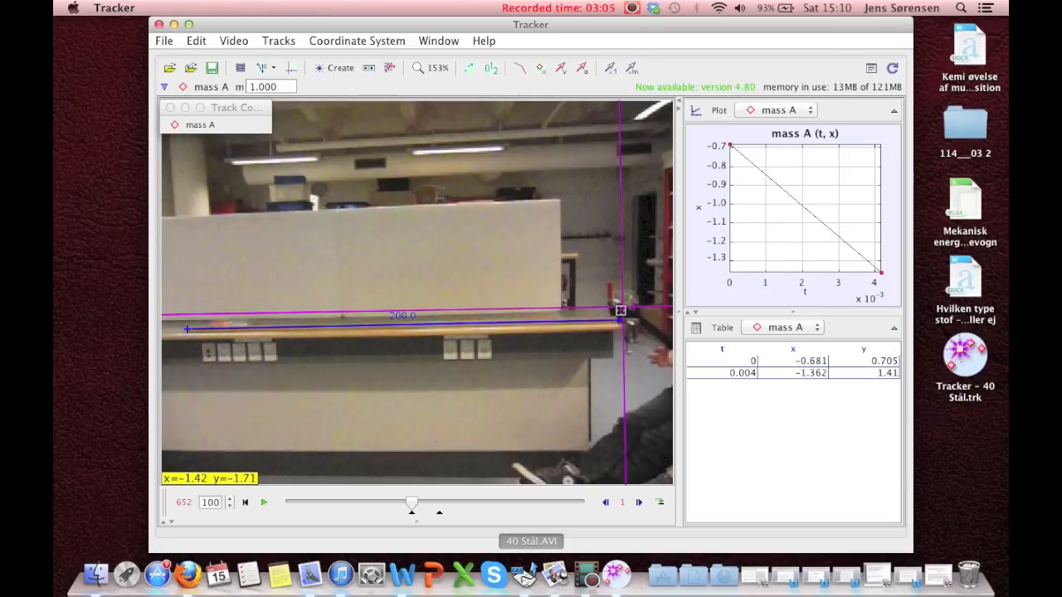
pyautogui.keyDown('shift'); pyautogui.click(617, 305); pyautogui.keyUp('shift')
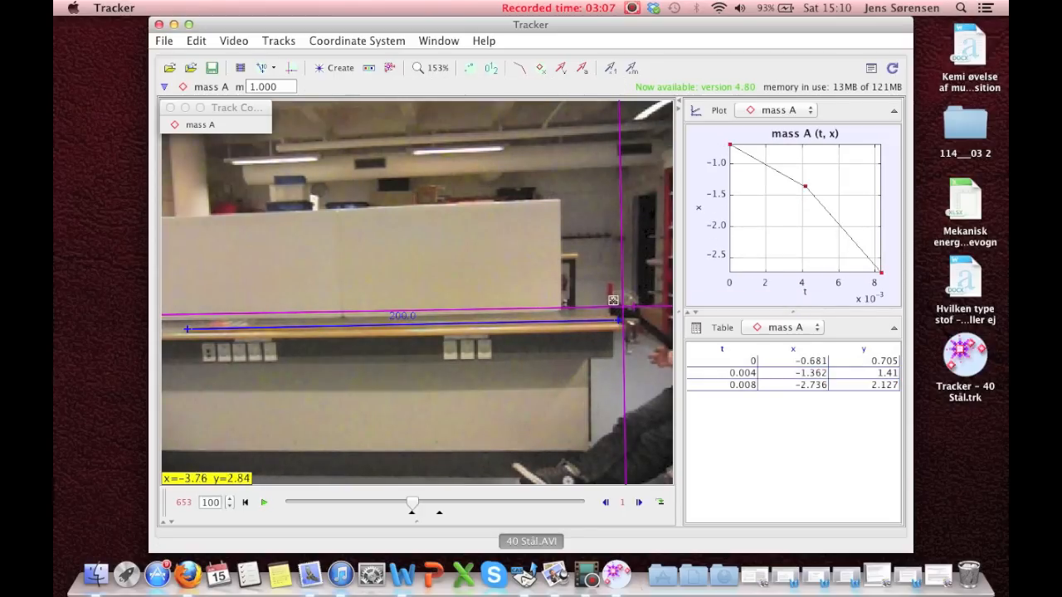
pyautogui.keyDown('shift'); pyautogui.click(613, 300); pyautogui.keyUp('shift')
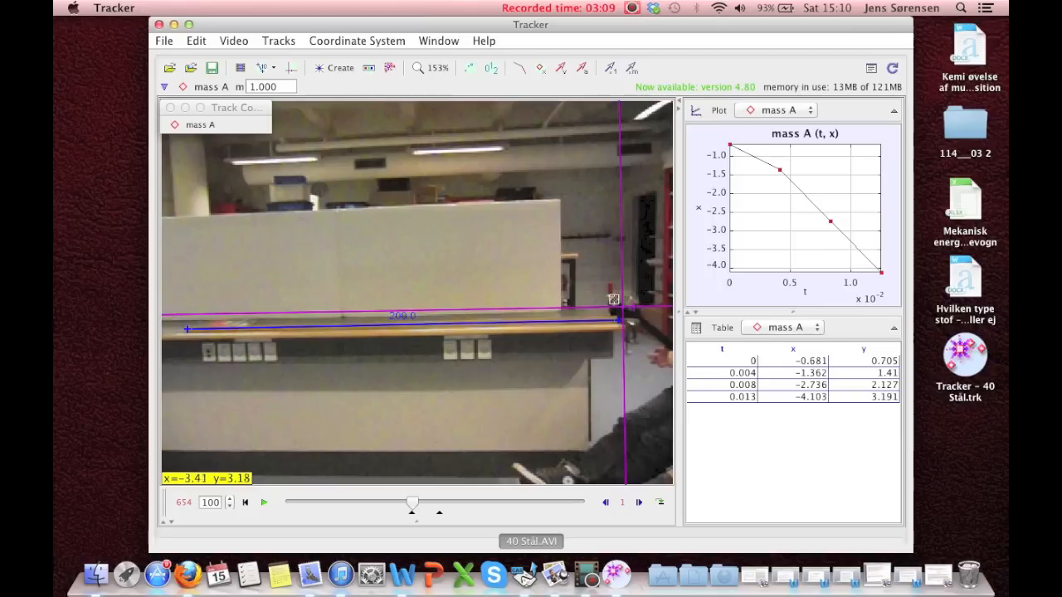
pyautogui.keyDown('shift'); pyautogui.click(610, 298); pyautogui.keyUp('shift')
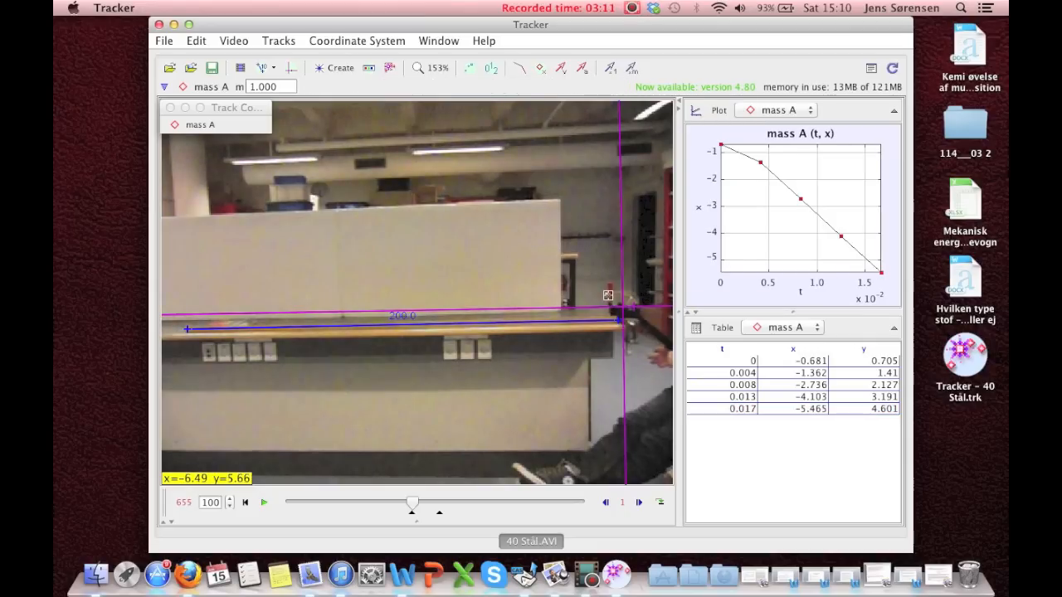
pyautogui.keyDown('shift'); pyautogui.click(608, 296); pyautogui.keyUp('shift')
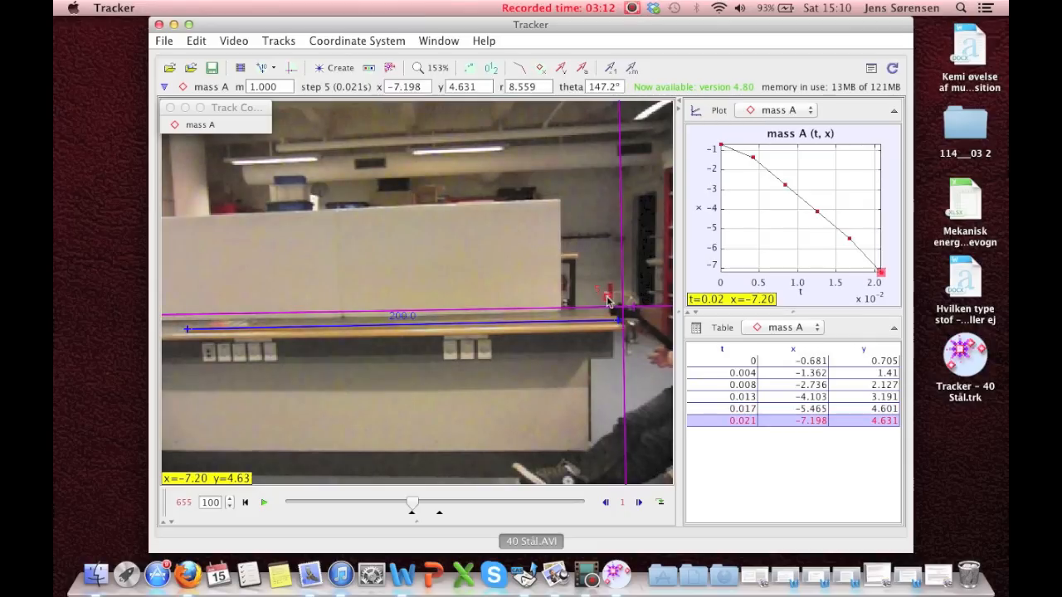
# Step: Set the clip's step size to 5 frames
pyautogui.click(639, 502)
pyautogui.click(623, 503)
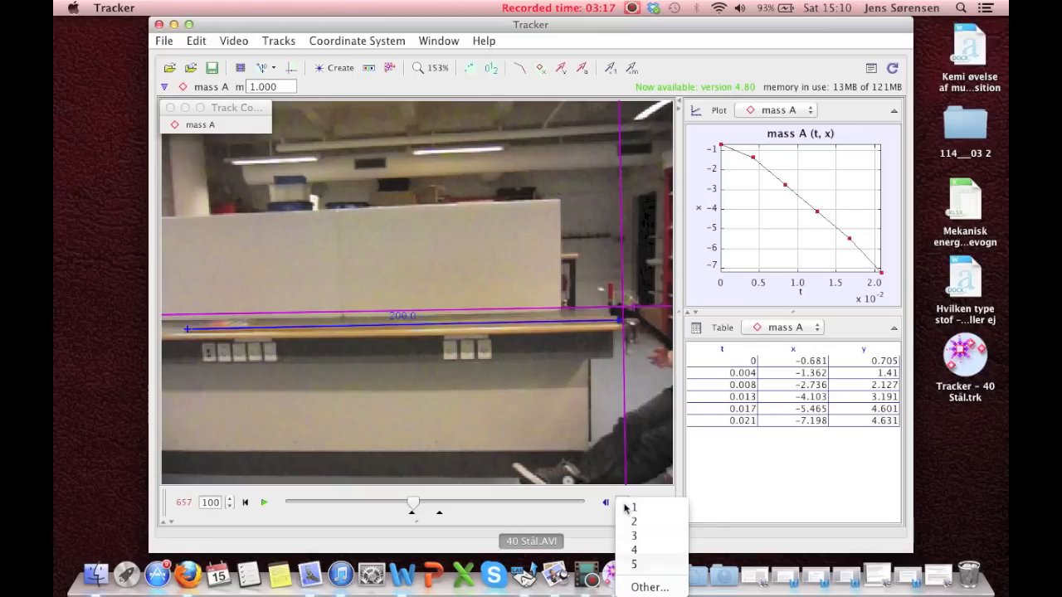
pyautogui.click(635, 564)
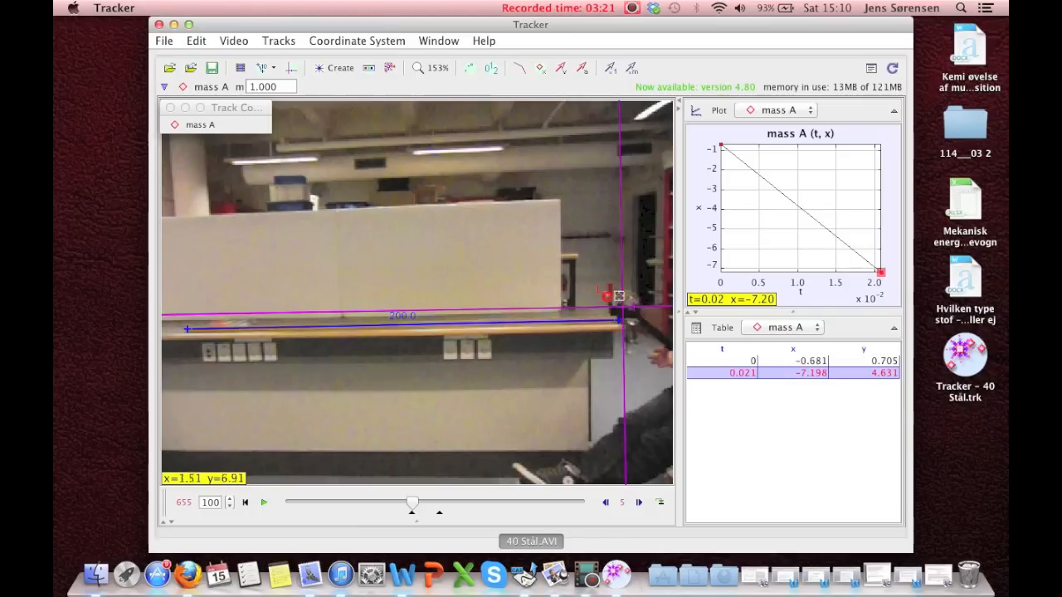
# Step: Mark the projectile's position for the point mass in frames 655, 660 and 665
pyautogui.keyDown('shift'); pyautogui.click(607, 296); pyautogui.keyUp('shift')
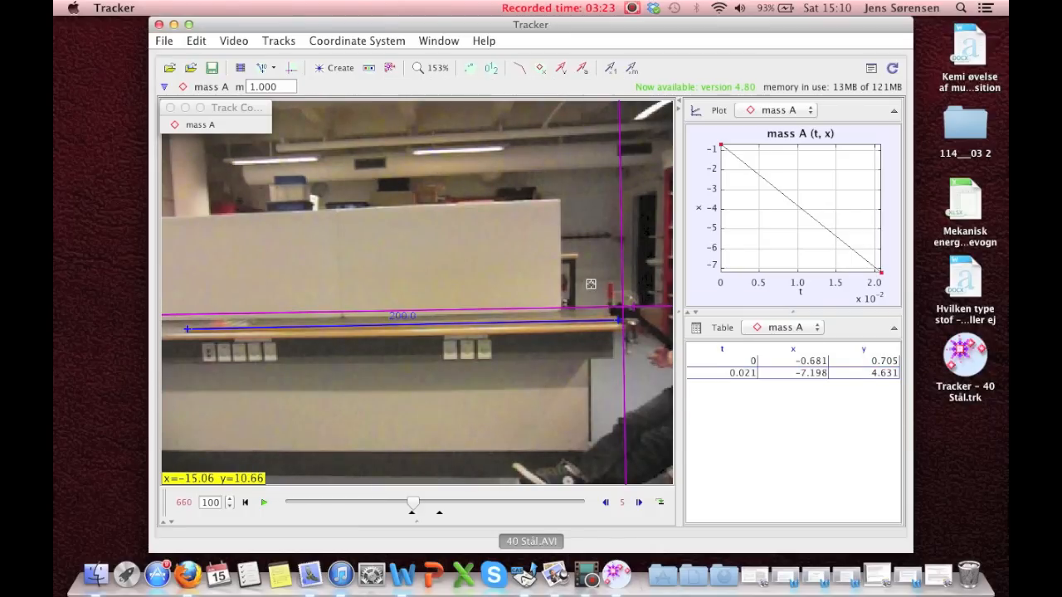
pyautogui.keyDown('shift'); pyautogui.click(591, 283); pyautogui.keyUp('shift')
pyautogui.keyDown('shift'); pyautogui.click(578, 276); pyautogui.keyUp('shift')
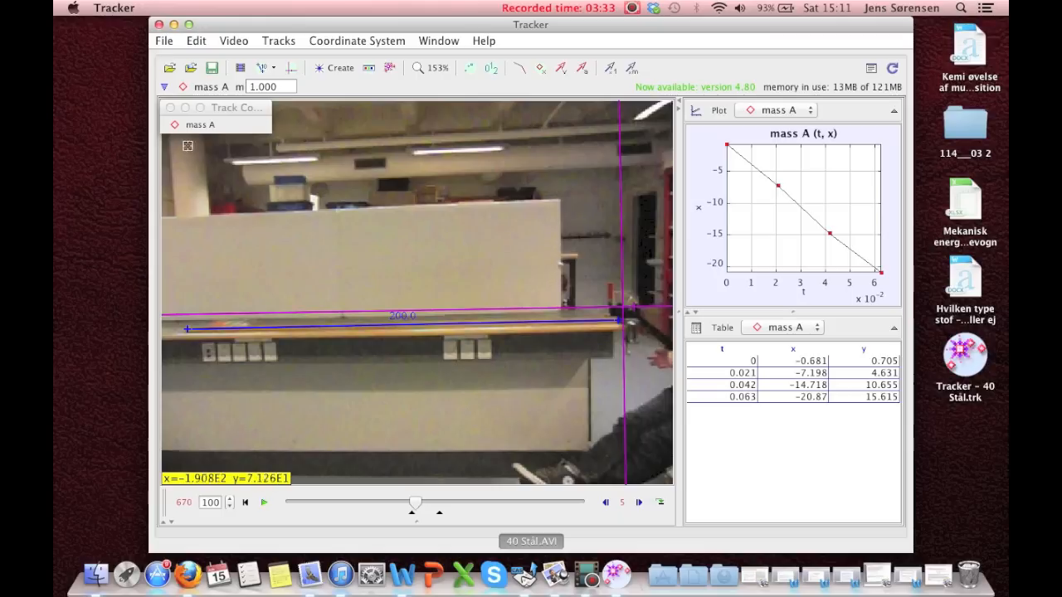
# Step: Clear all marked steps of the point mass and return to the clip's start frame
pyautogui.click(208, 86)
pyautogui.click(217, 330)
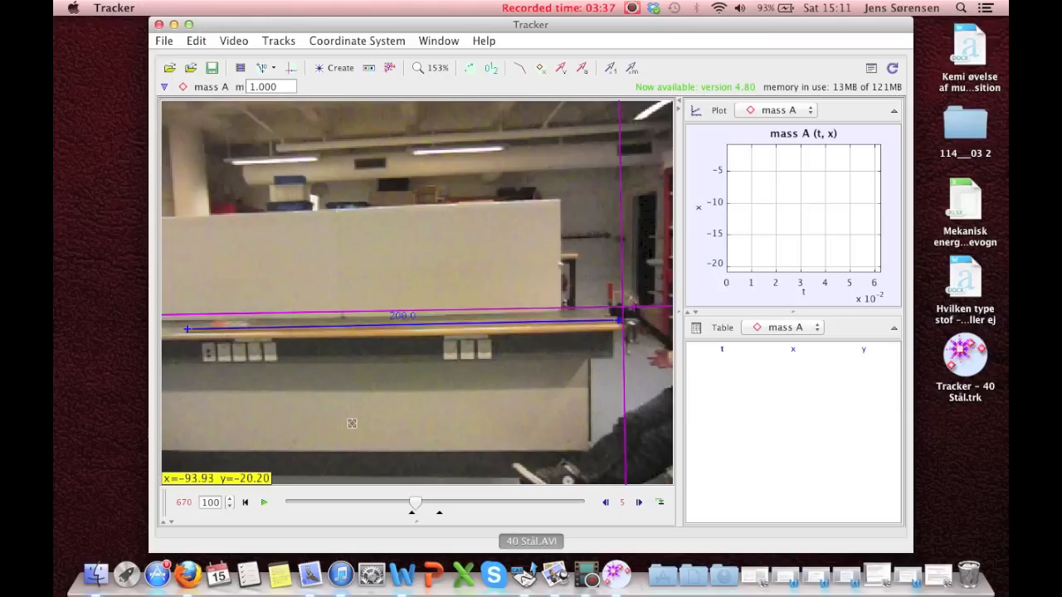
pyautogui.click(244, 507)
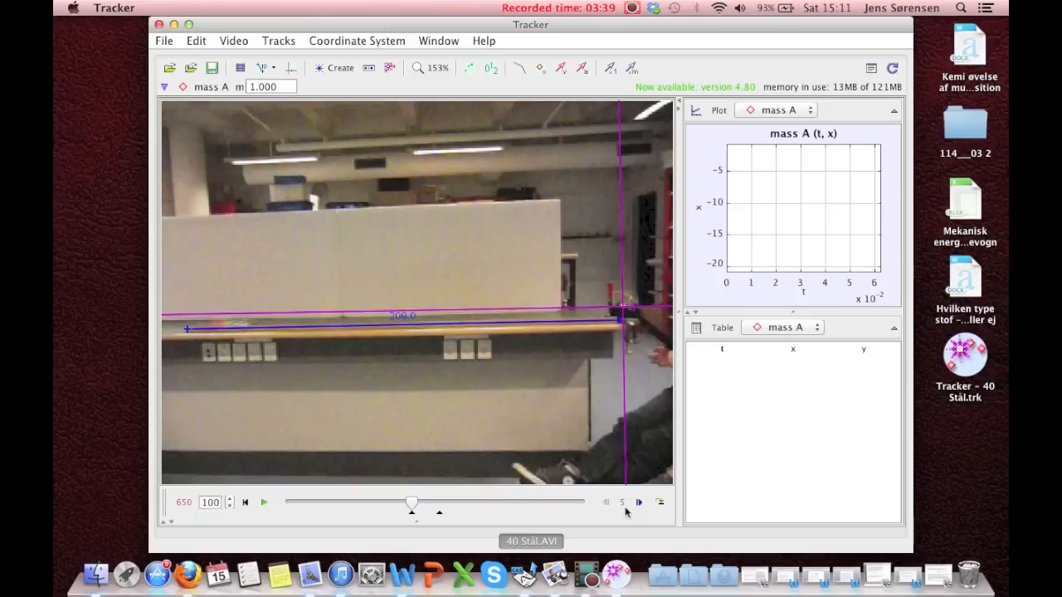
# Step: Set the clip's step size to 3 frames
pyautogui.click(621, 502)
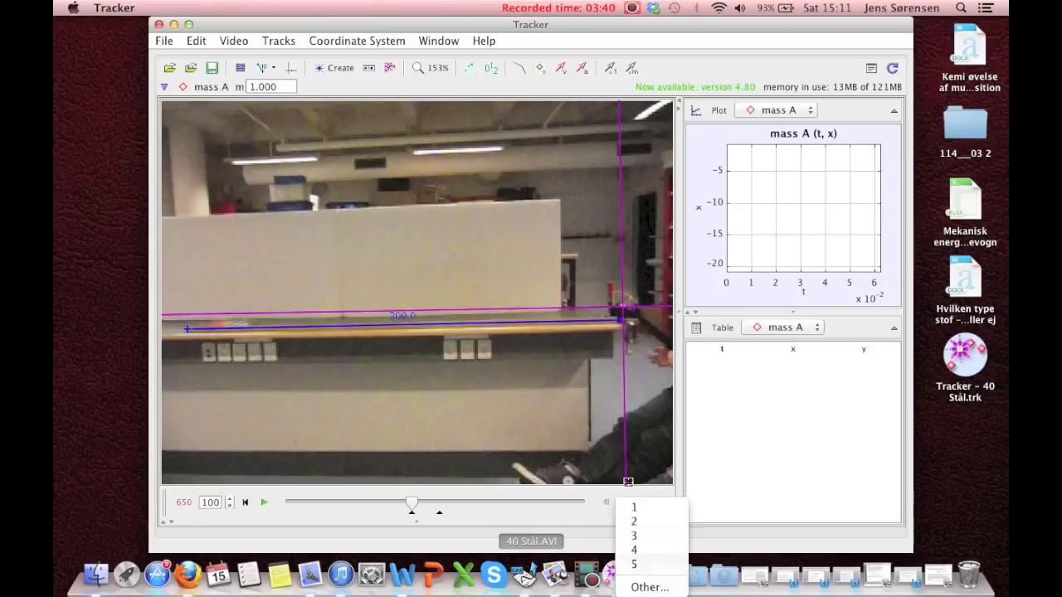
pyautogui.click(638, 538)
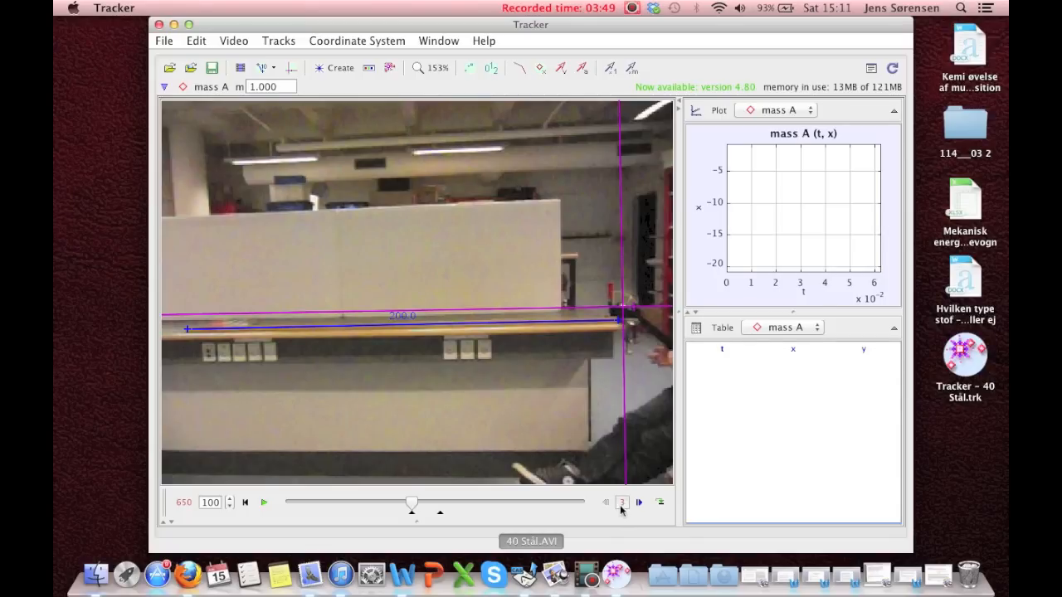
# Step: Mark the projectile's position for the point mass in frames 650 and 653
pyautogui.keyDown('shift'); pyautogui.click(622, 307); pyautogui.keyUp('shift')
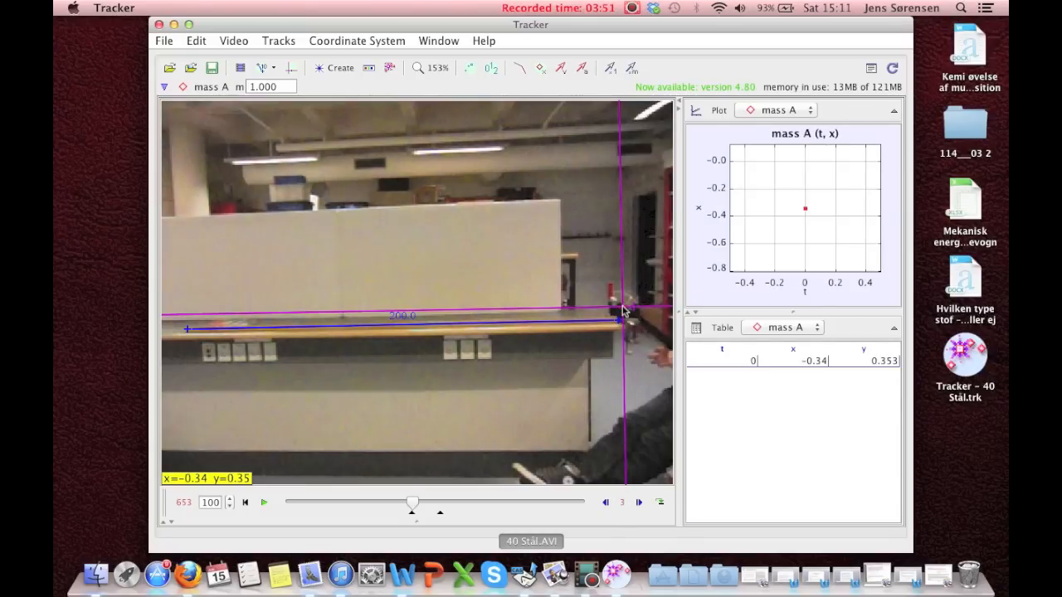
pyautogui.keyDown('shift'); pyautogui.click(614, 304); pyautogui.keyUp('shift')
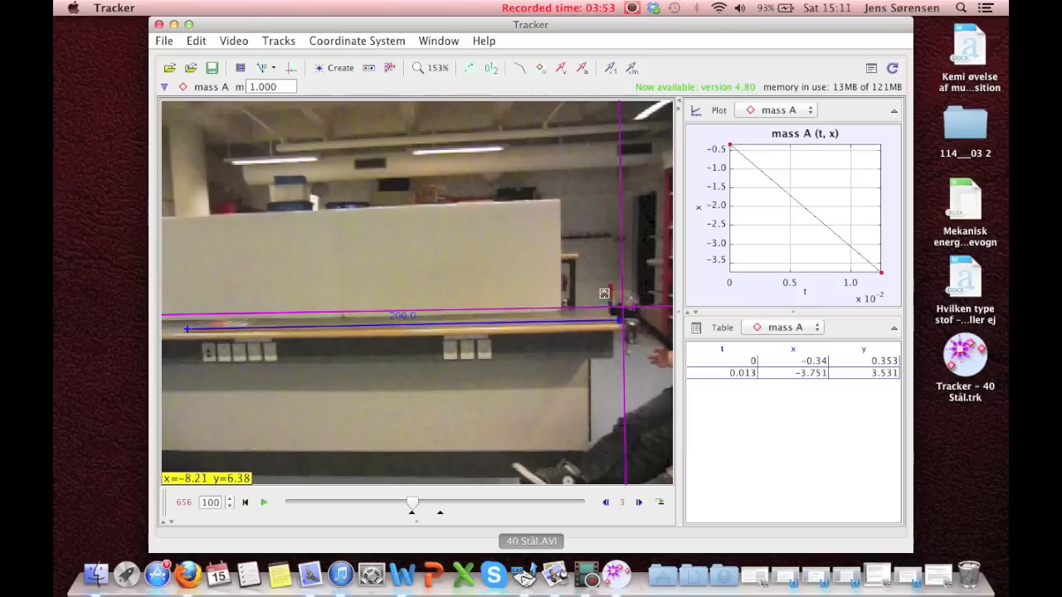
# Step: Magnify the video to 252% and bring the launcher and coordinate origin into view
pyautogui.click(434, 68)
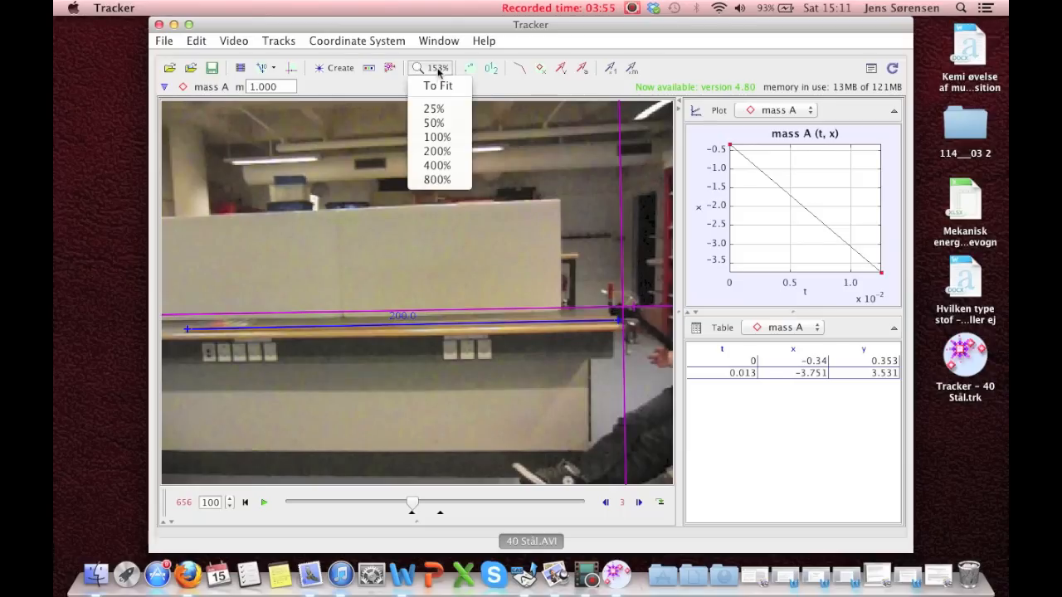
pyautogui.click(446, 152)
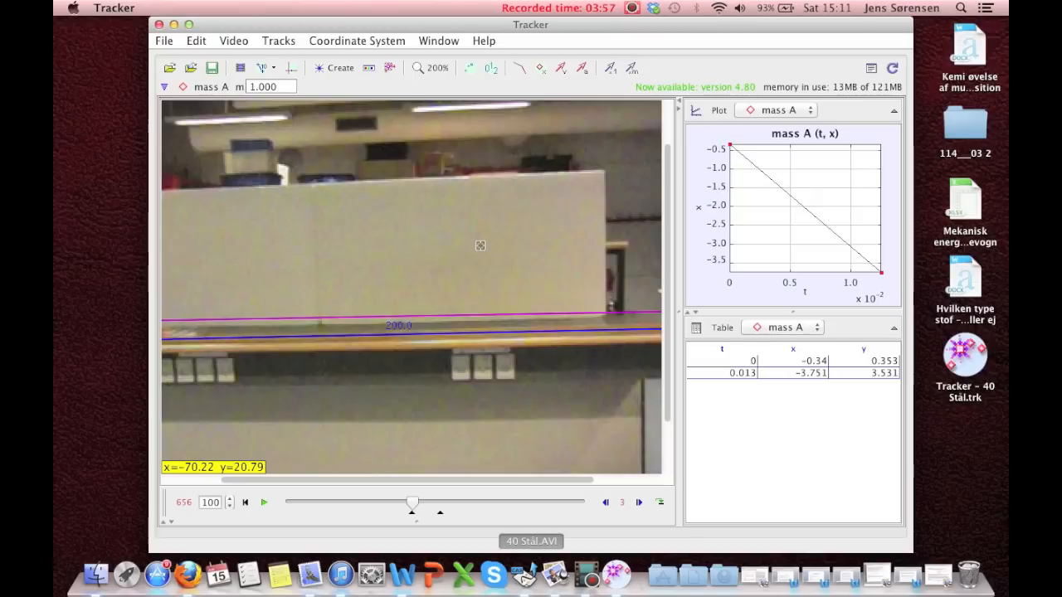
pyautogui.scroll(3, 477, 244)
pyautogui.keyDown('shift'); pyautogui.click(503, 250); pyautogui.keyUp('shift')
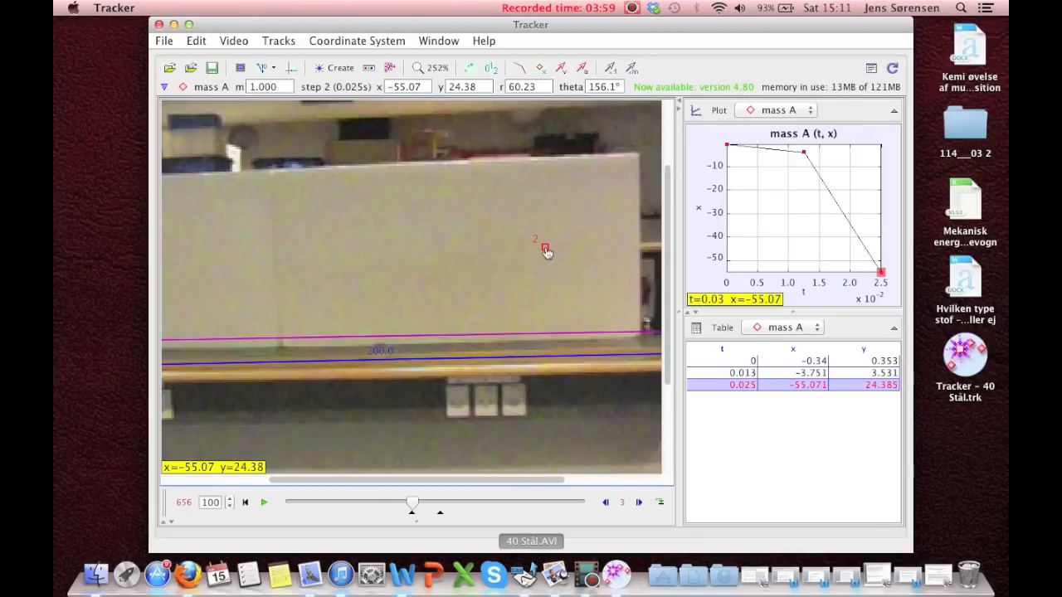
pyautogui.moveTo(551, 483); pyautogui.dragTo(639, 486)
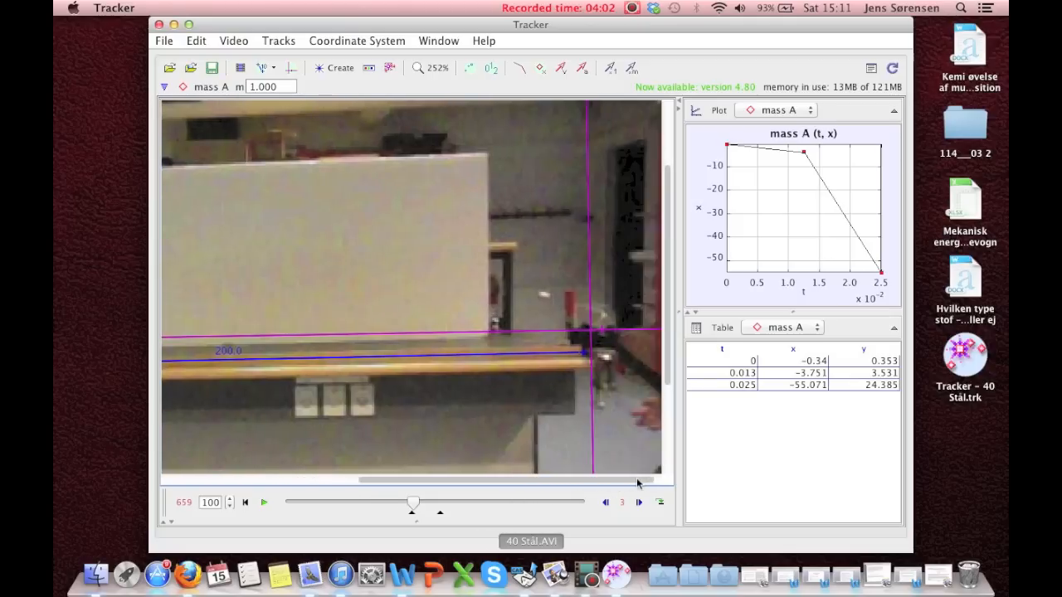
# Step: Clear all marked steps of mass A and return to the clip's start frame
pyautogui.click(201, 86)
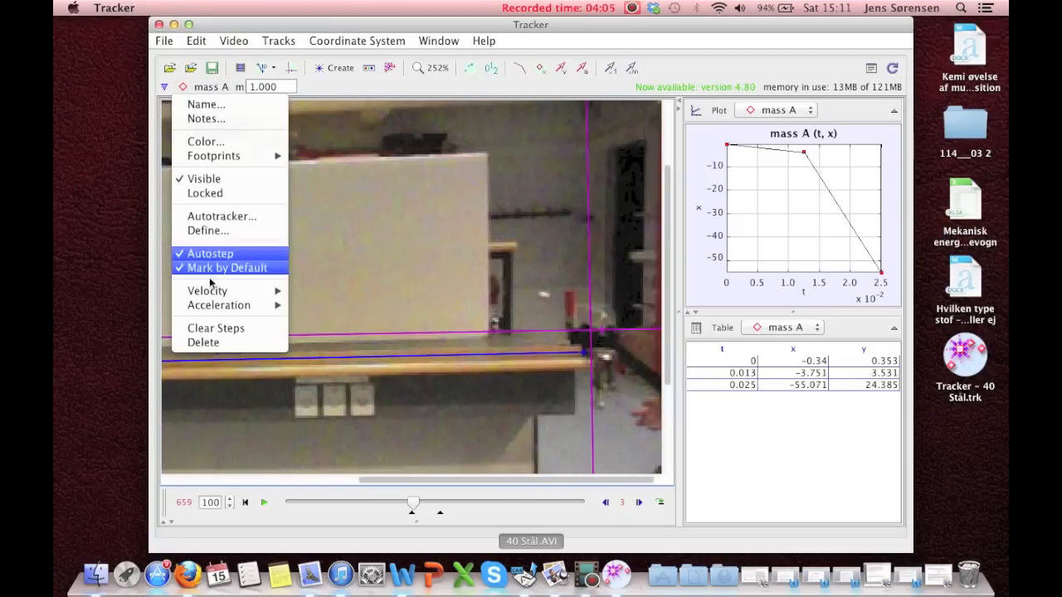
pyautogui.click(214, 328)
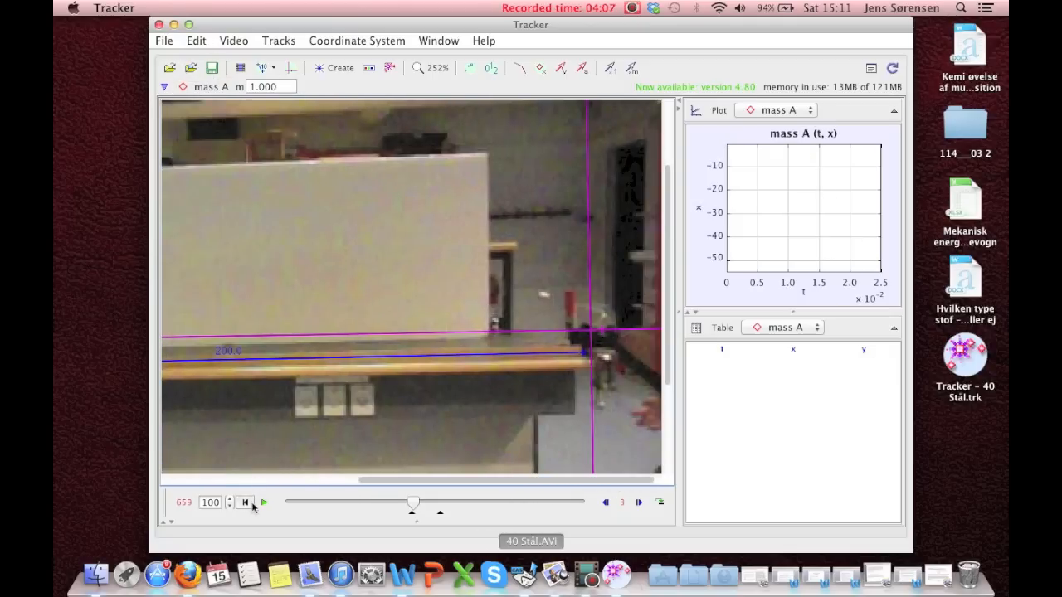
# Step: Mark the projectile's position for mass A in every third frame from 650 to 791, following the whole flight until it lands
pyautogui.keyDown('shift'); pyautogui.click(587, 330); pyautogui.keyUp('shift')
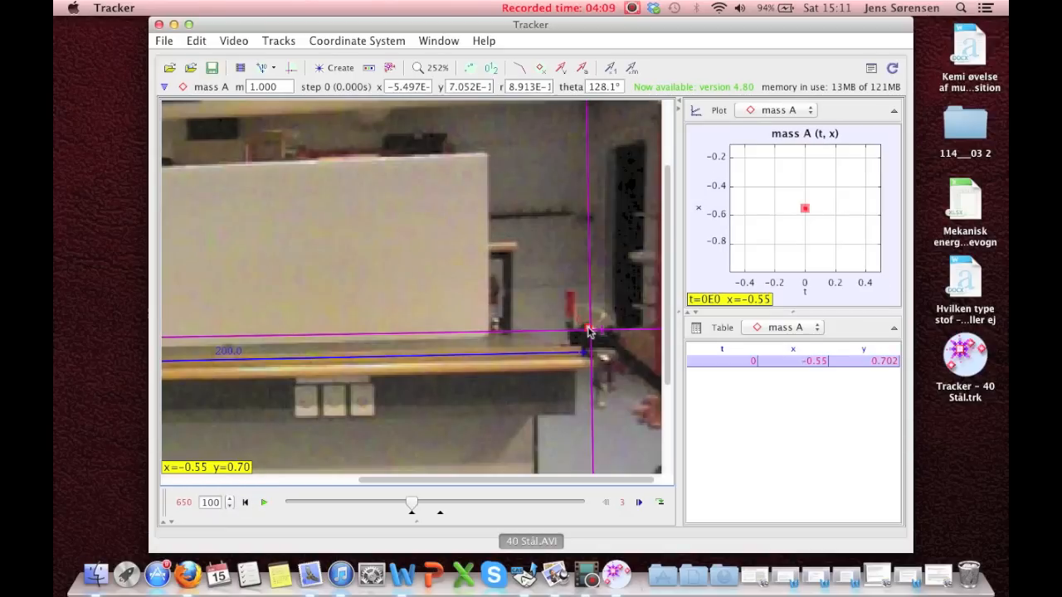
pyautogui.keyDown('shift'); pyautogui.click(580, 324); pyautogui.keyUp('shift')
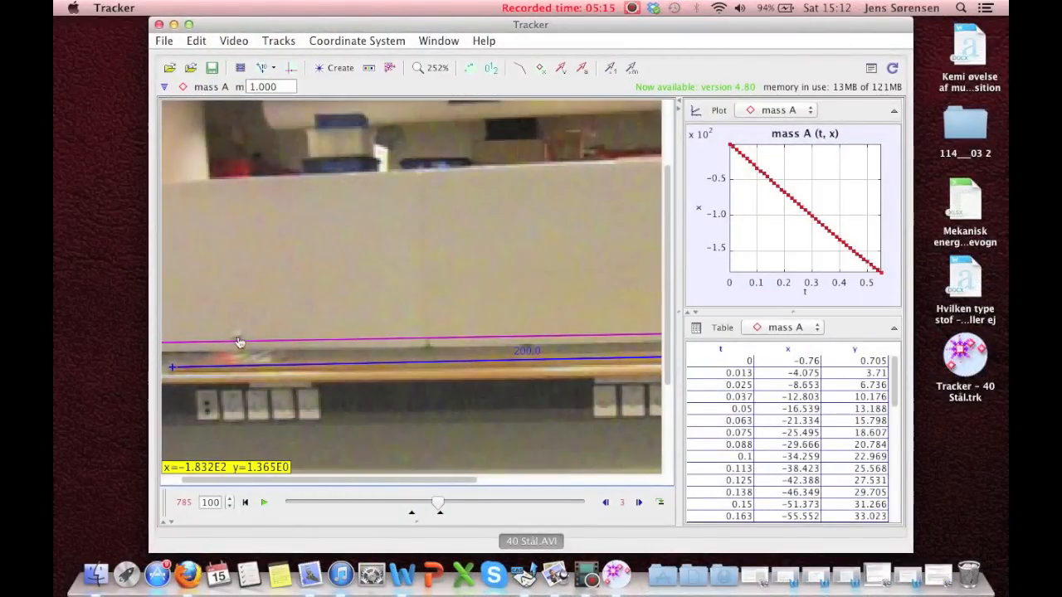
pyautogui.keyDown('shift'); pyautogui.click(239, 338); pyautogui.keyUp('shift')
pyautogui.keyDown('shift'); pyautogui.click(225, 354); pyautogui.keyUp('shift')
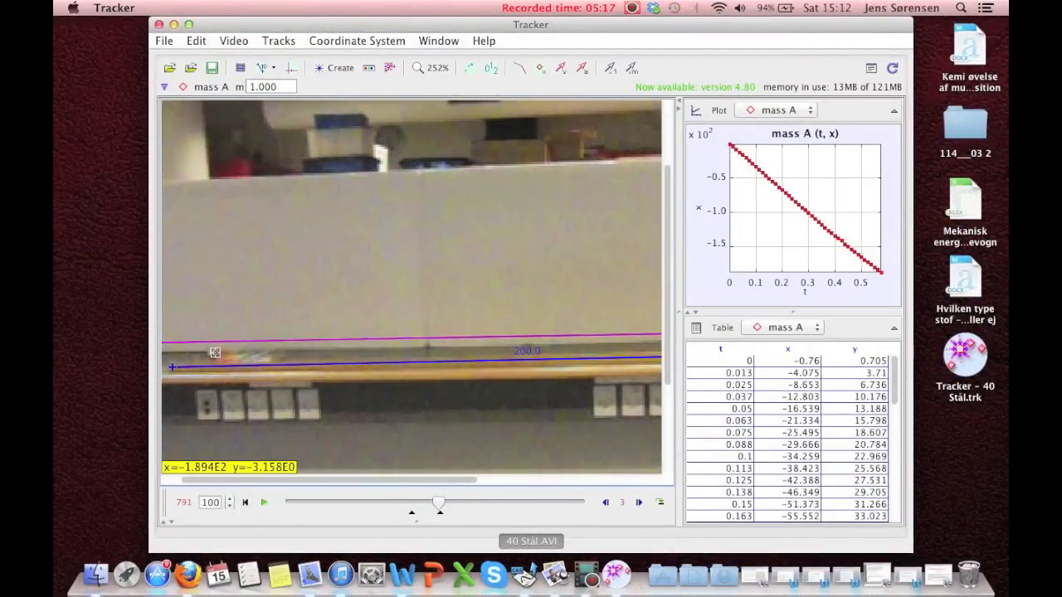
pyautogui.keyDown('shift'); pyautogui.click(215, 355); pyautogui.keyUp('shift')
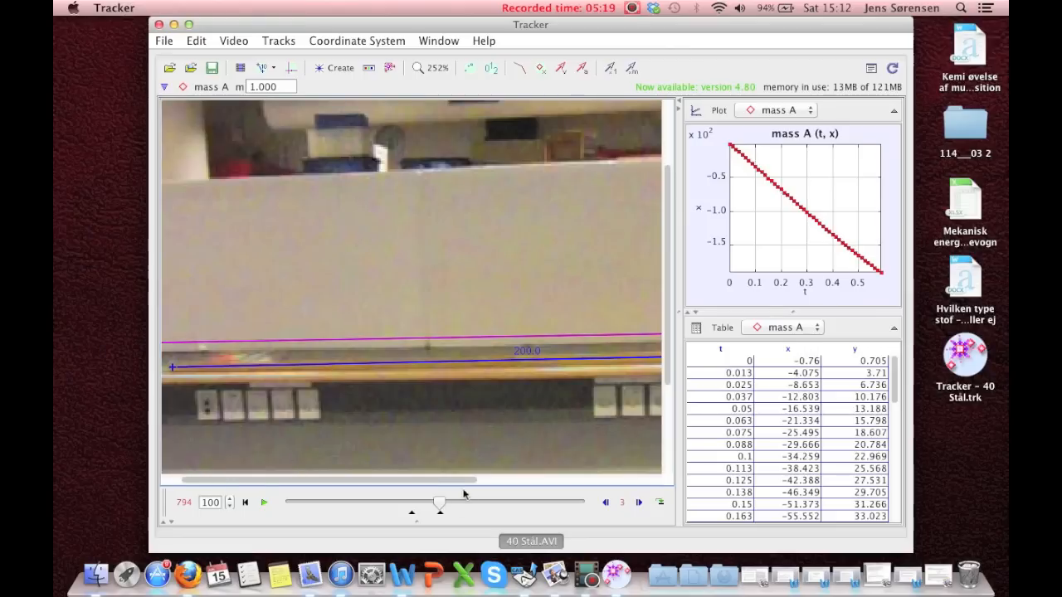
# Step: Fit the whole video image in the view and turn off marking by default for mass A
pyautogui.click(438, 68)
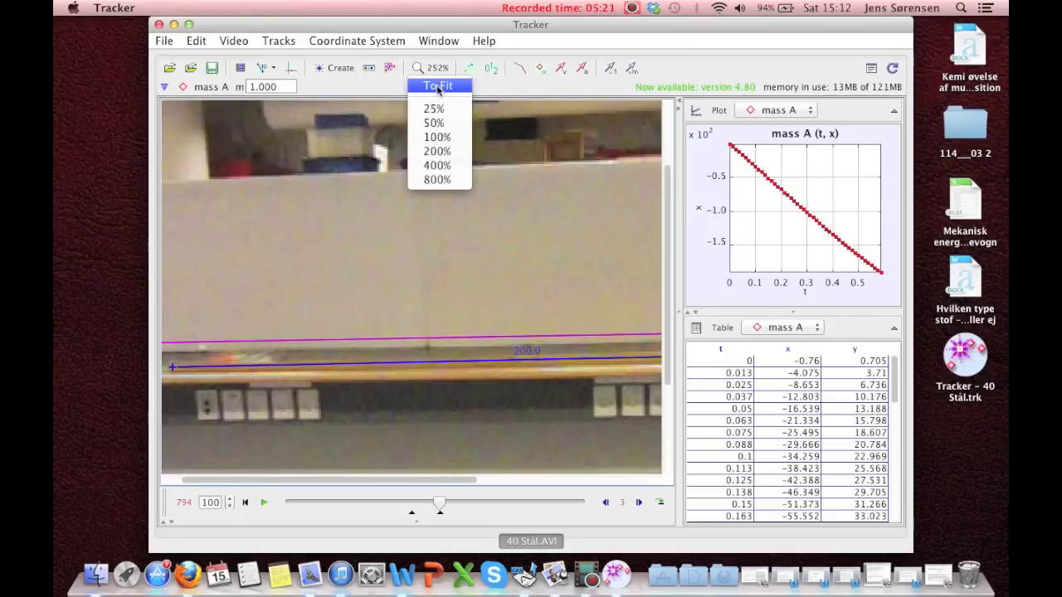
pyautogui.click(440, 86)
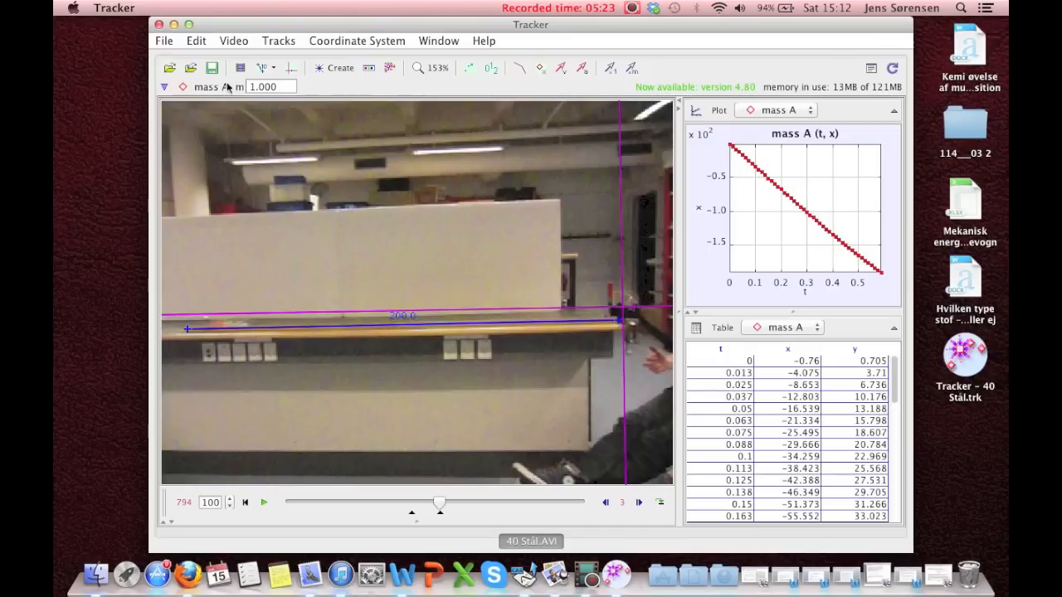
pyautogui.click(205, 87)
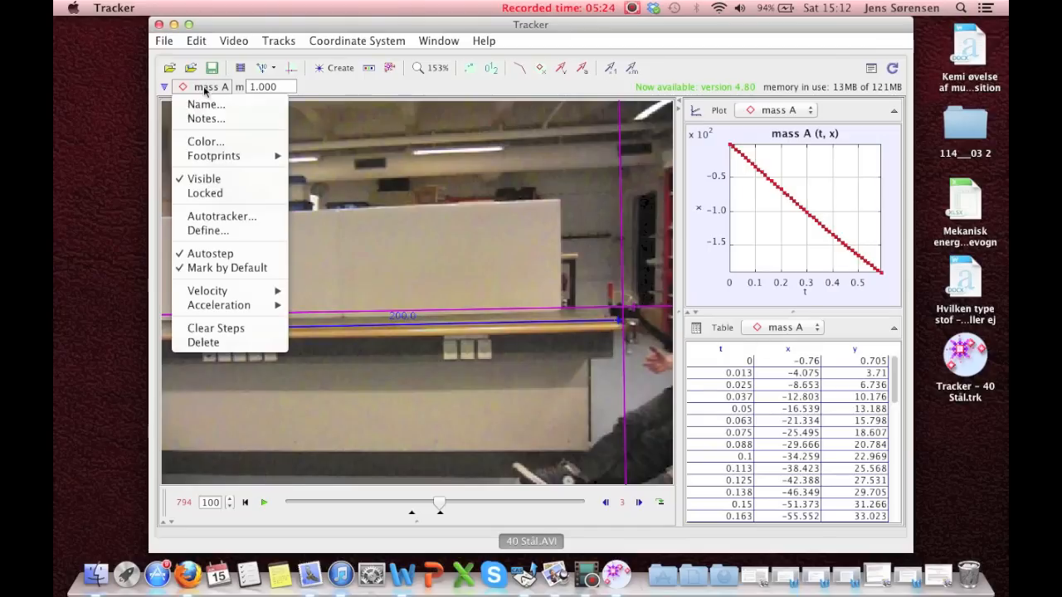
pyautogui.click(221, 267)
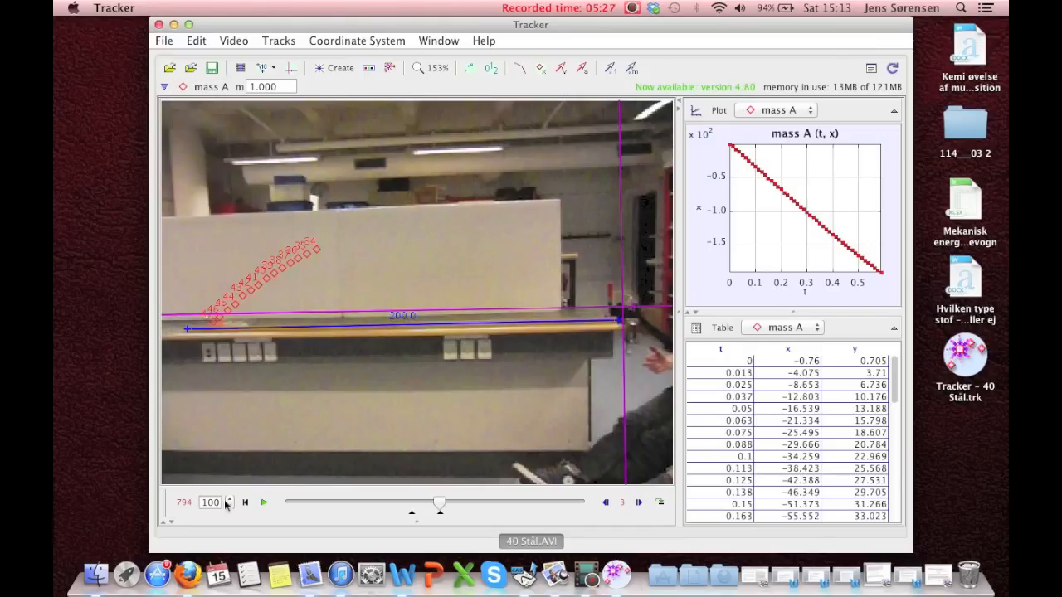
# Step: Show mass A's path on the video and play the clip from its start frame
pyautogui.click(245, 502)
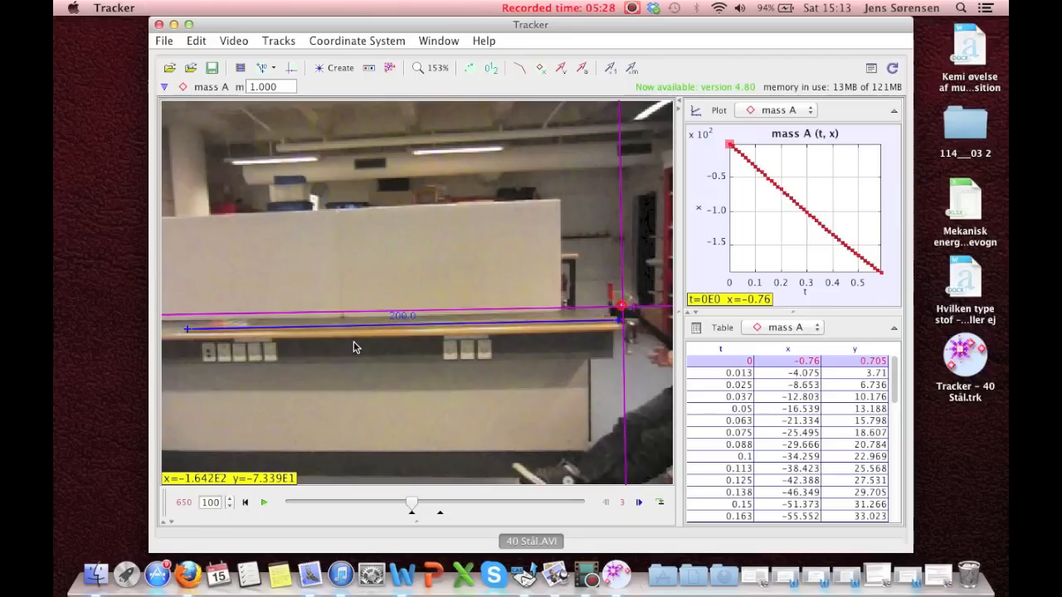
pyautogui.click(542, 73)
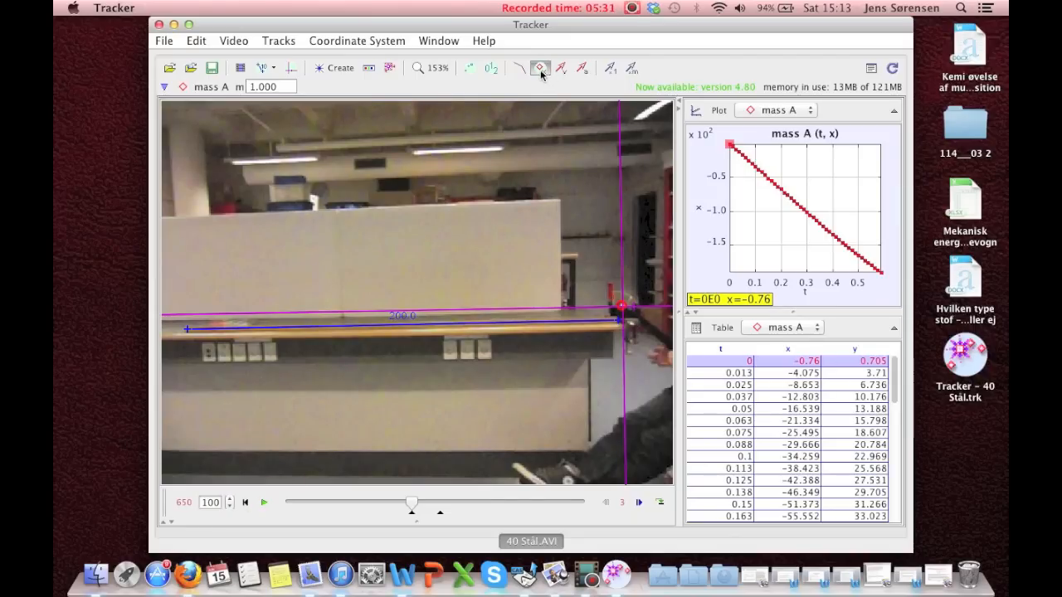
pyautogui.click(519, 70)
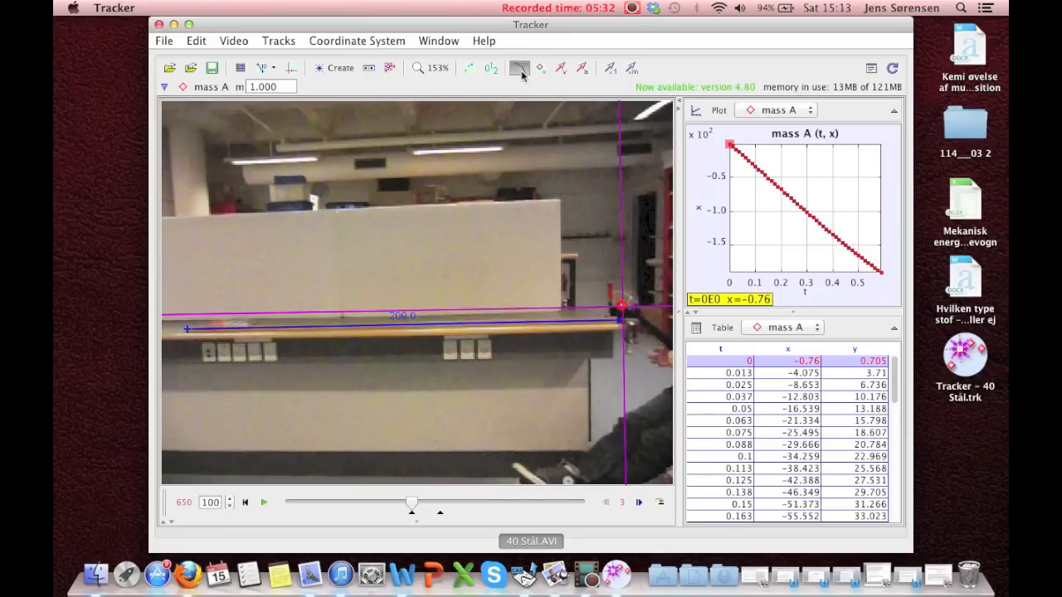
pyautogui.click(263, 503)
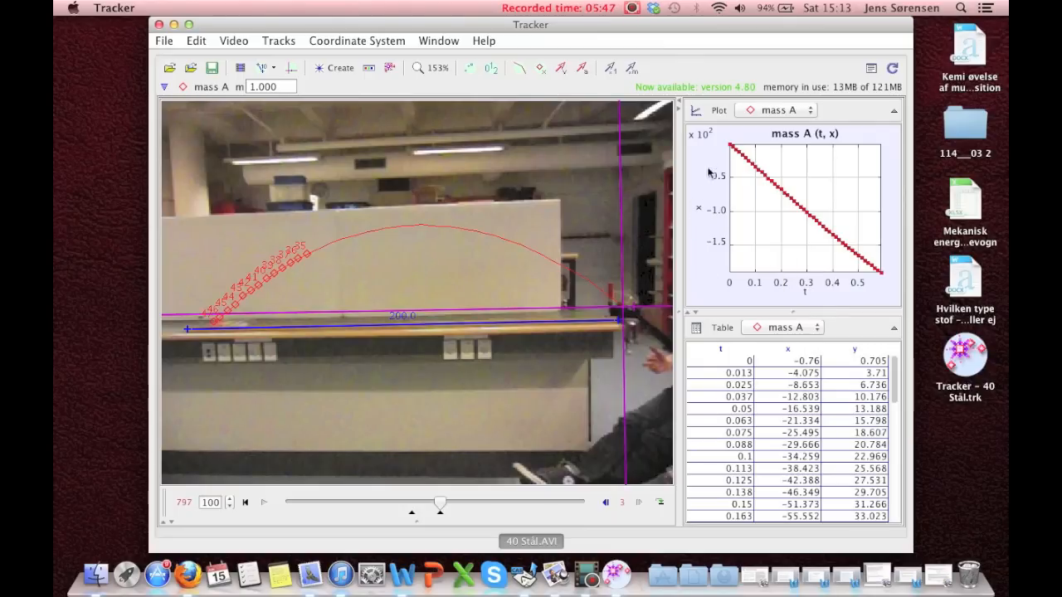
# Step: Change the plot for mass A to show the y-position against time
pyautogui.click(697, 210)
pyautogui.click(701, 221)
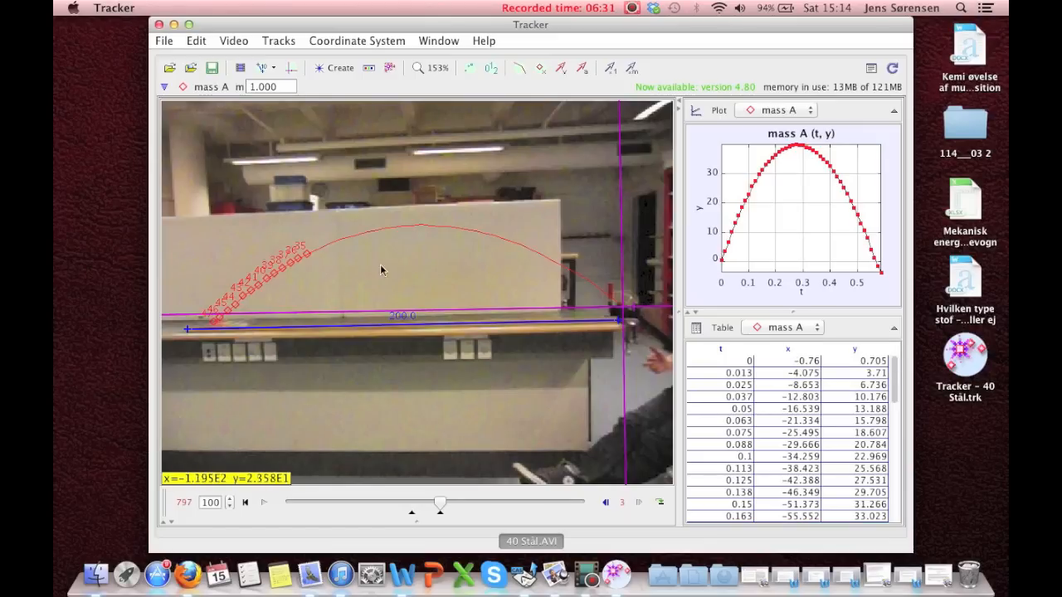
# Step: Examine mass A's position table for the trajectory's maximum height and the last tracked positions
pyautogui.scroll(-5, 896, 386)
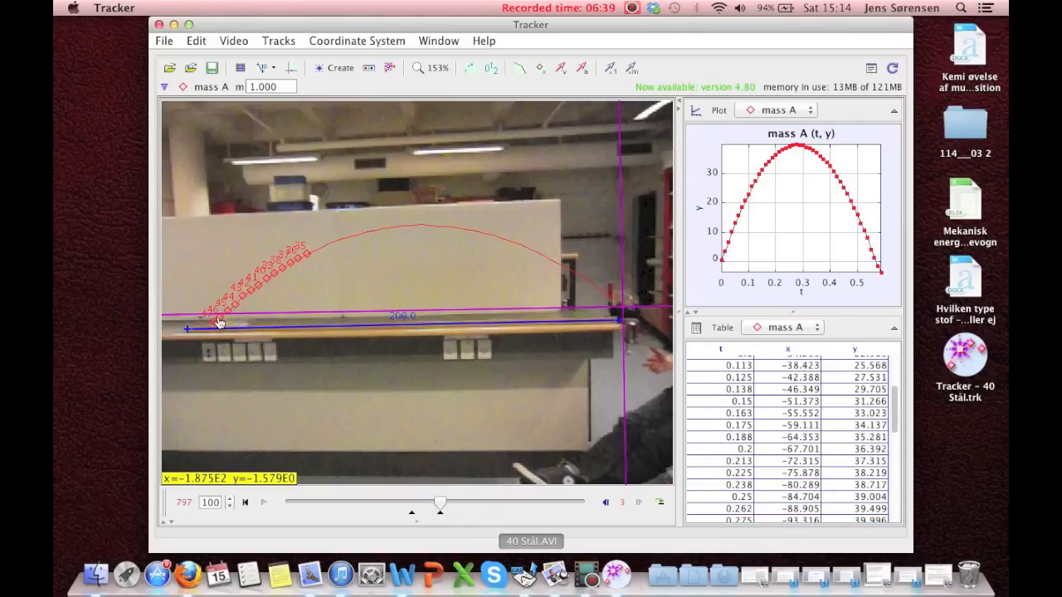
pyautogui.scroll(-1, 894, 409)
pyautogui.moveTo(894, 408); pyautogui.dragTo(889, 436)
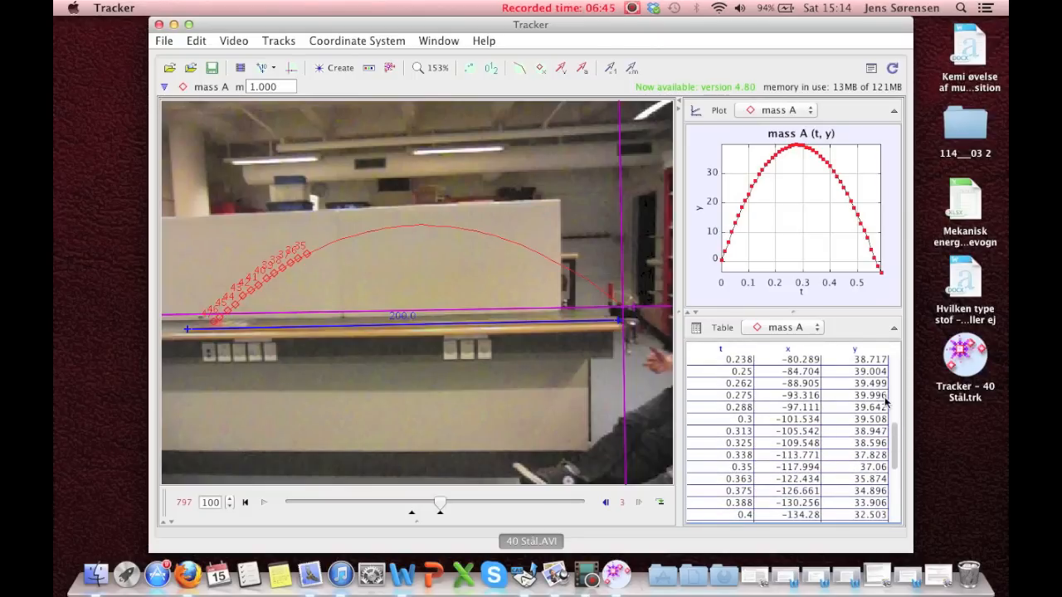
pyautogui.click(881, 396)
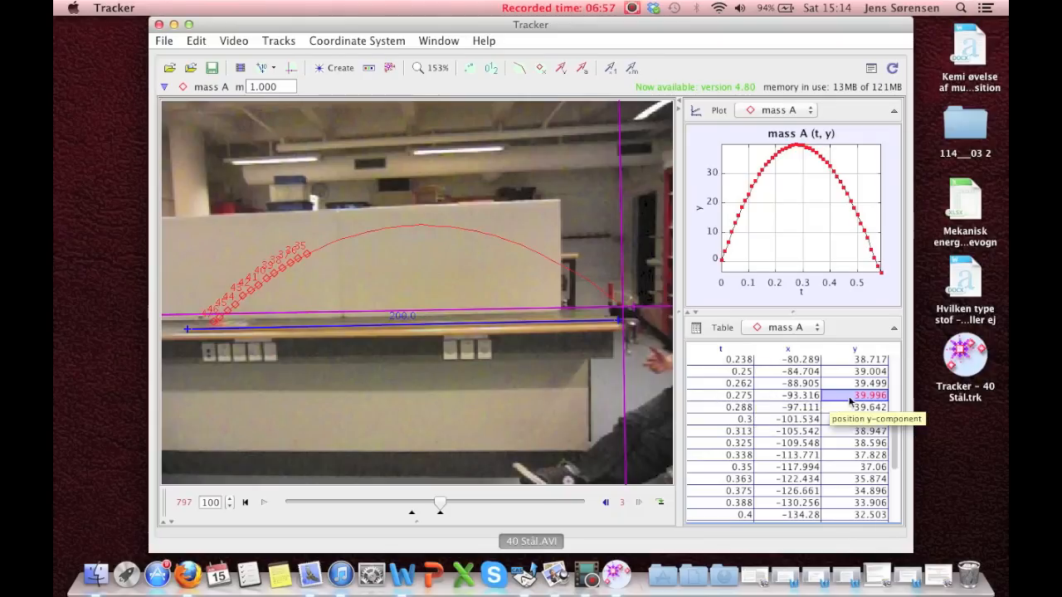
pyautogui.scroll(-5, 840, 422)
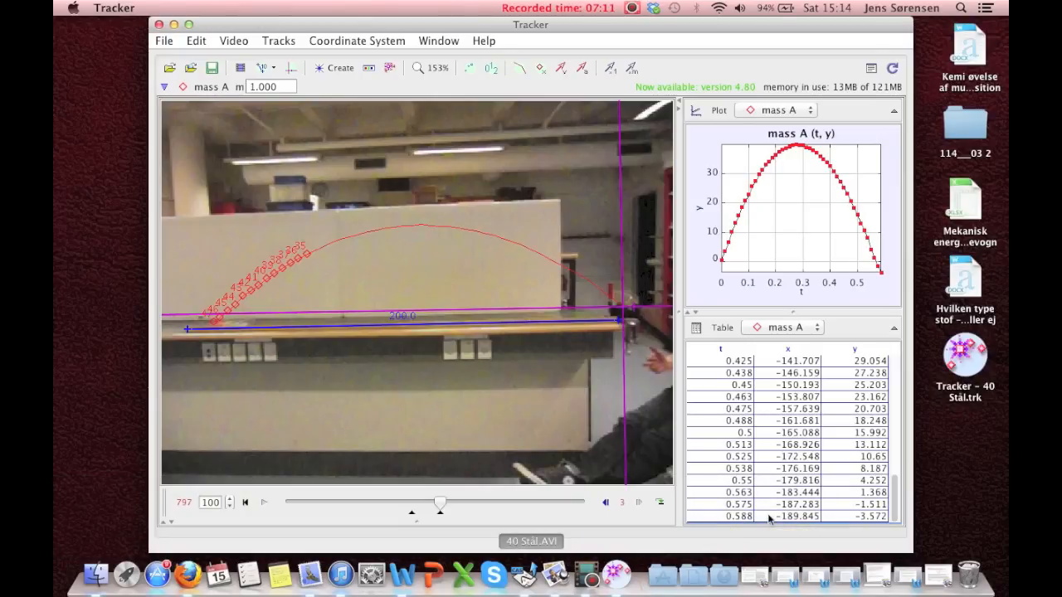
pyautogui.click(631, 9)
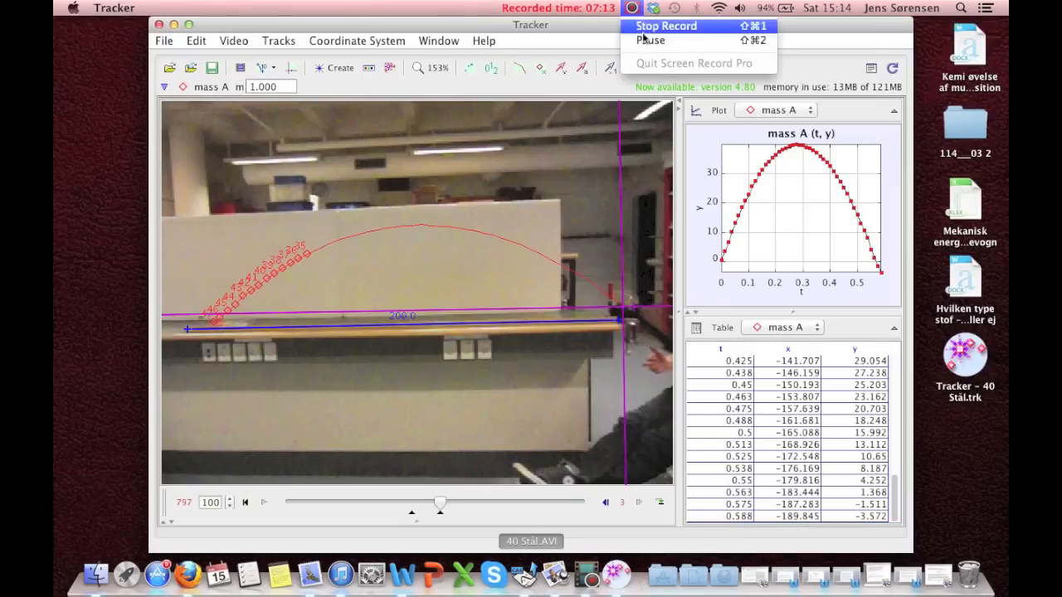
pyautogui.click(644, 39)
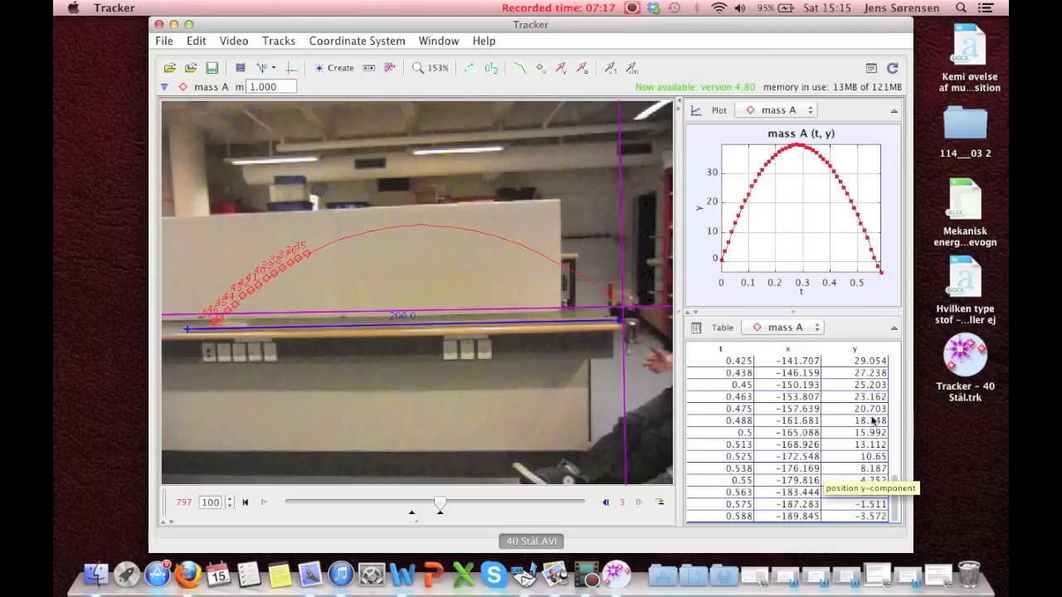
# Step: Review the table's x and y positions from the landing back past the peak to the launch
pyautogui.moveTo(895, 492); pyautogui.dragTo(893, 425)
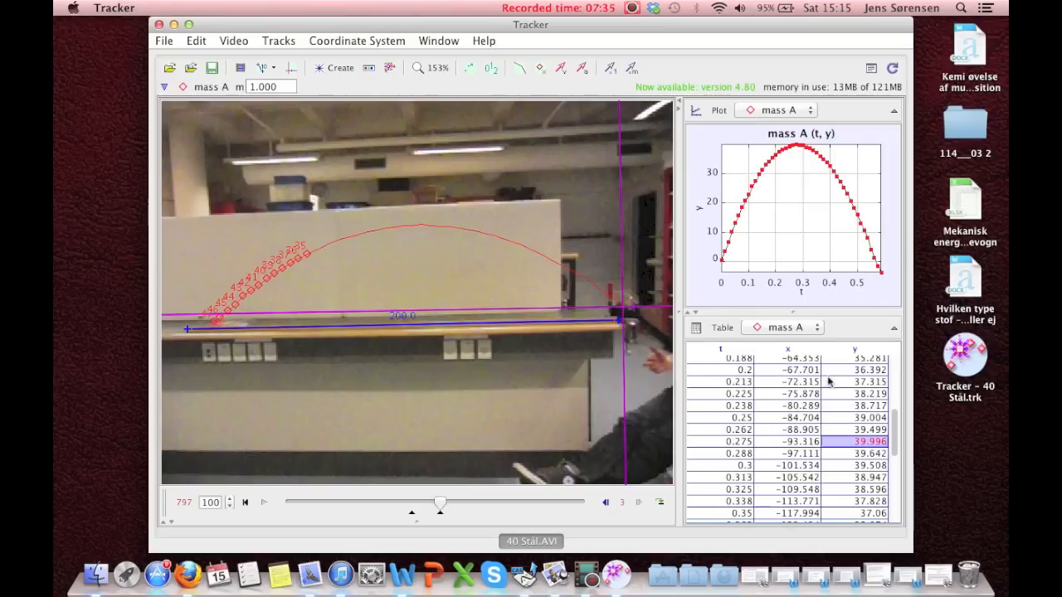
pyautogui.moveTo(894, 436)
pyautogui.mouseDown()
pyautogui.moveTo(894, 451)
pyautogui.moveTo(896, 436)
pyautogui.mouseUp()
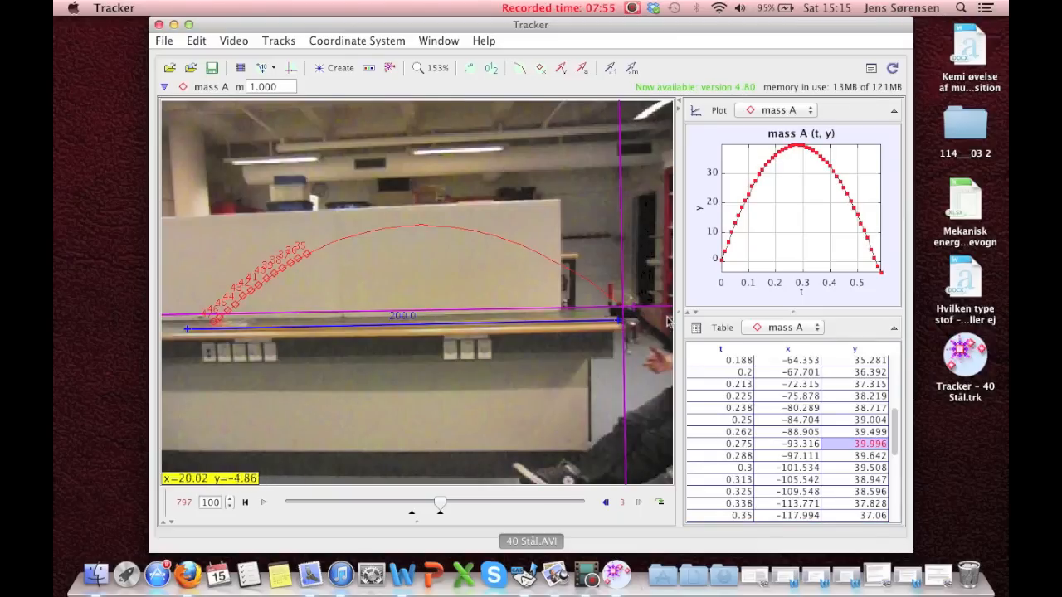
pyautogui.moveTo(895, 431); pyautogui.dragTo(894, 370)
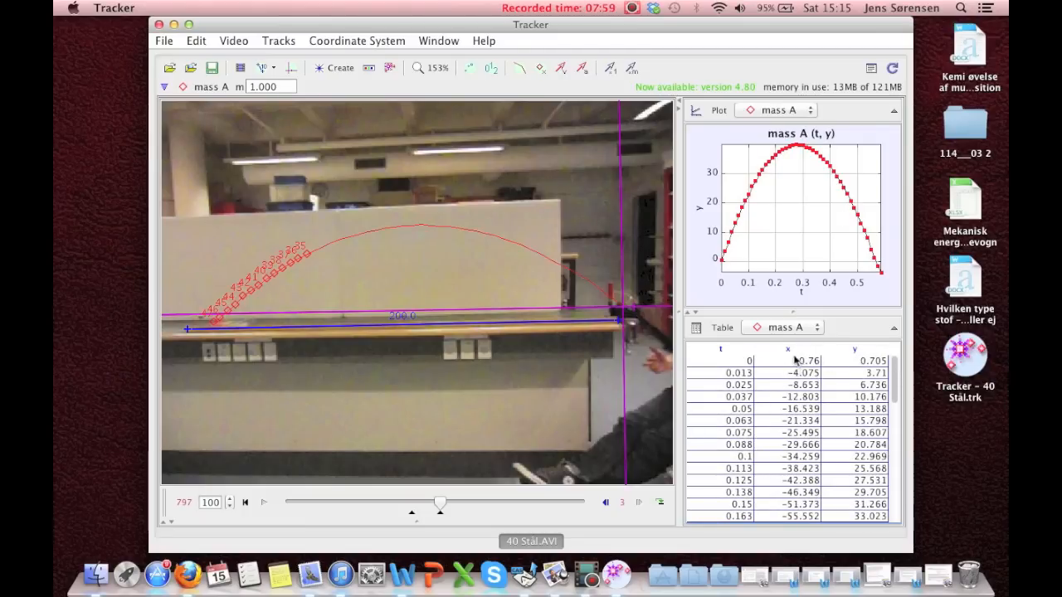